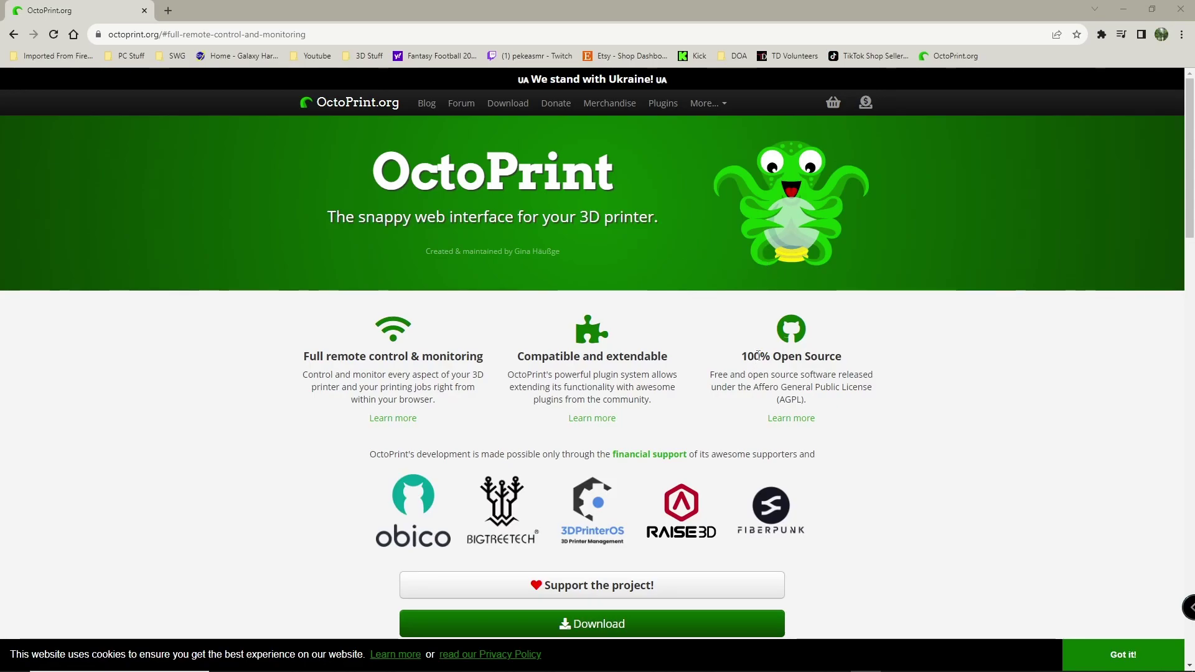
- Open octoprint.org's Download & Setup page and scroll to the Installing OctoPi instructions
{"action": "scroll", "coordinate": [561, 368], "scroll_direction": "down", "scroll_amount": 3}
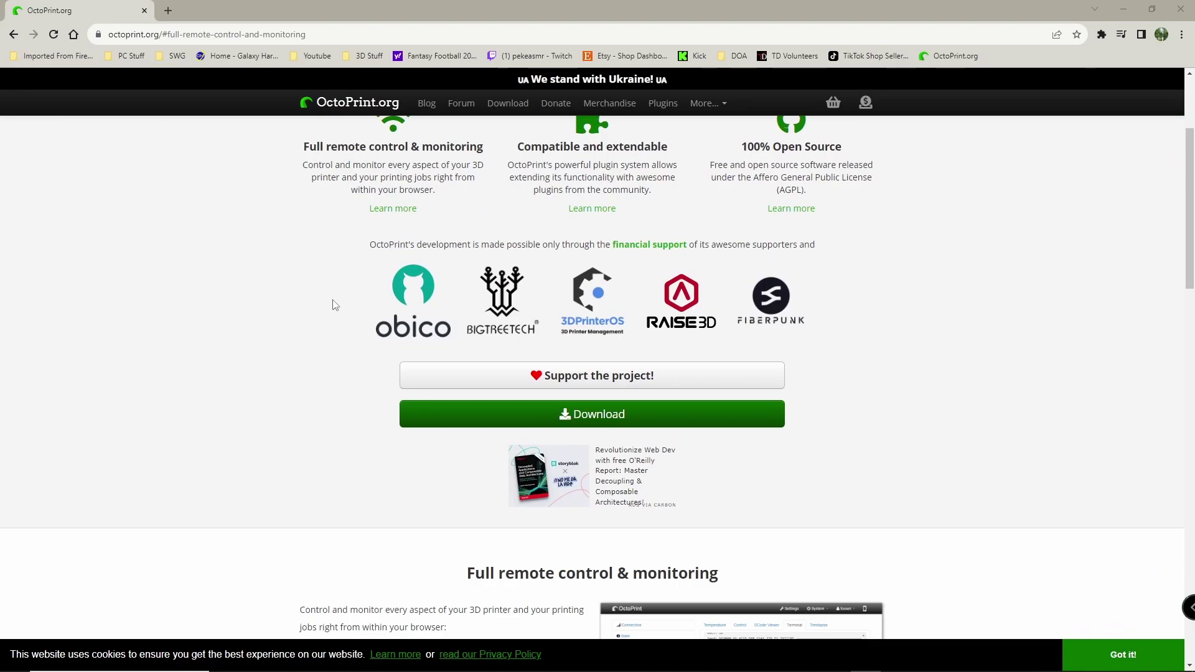
{"action": "left_click", "coordinate": [542, 416]}
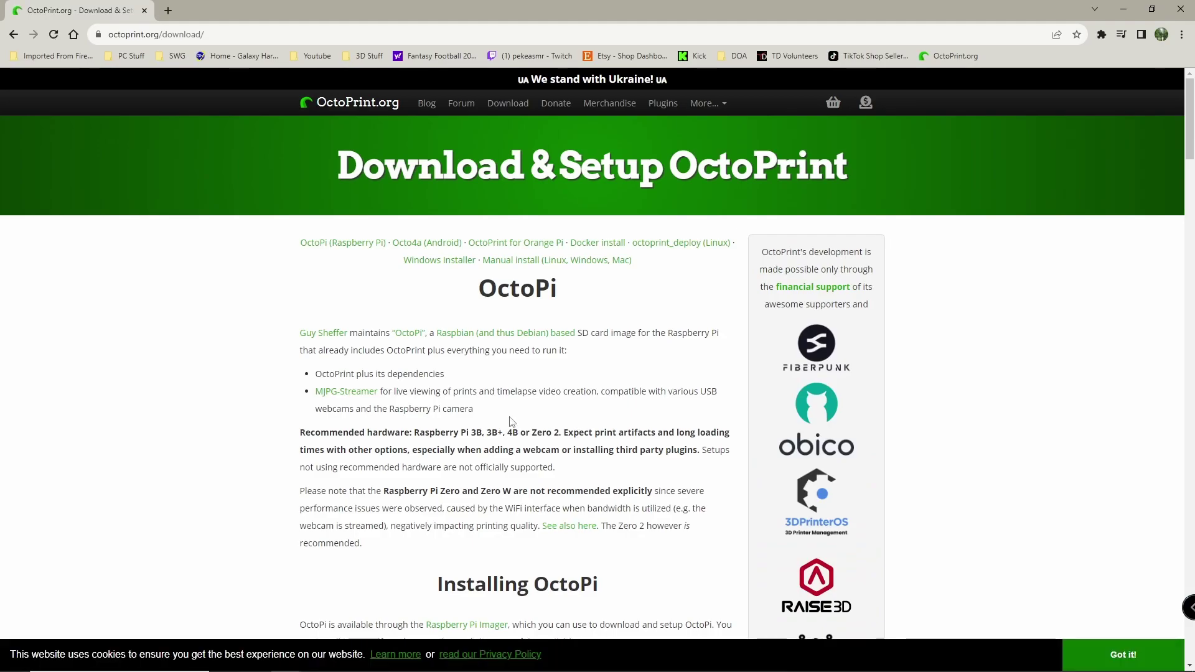
{"action": "scroll", "coordinate": [334, 297], "scroll_direction": "down", "scroll_amount": 4}
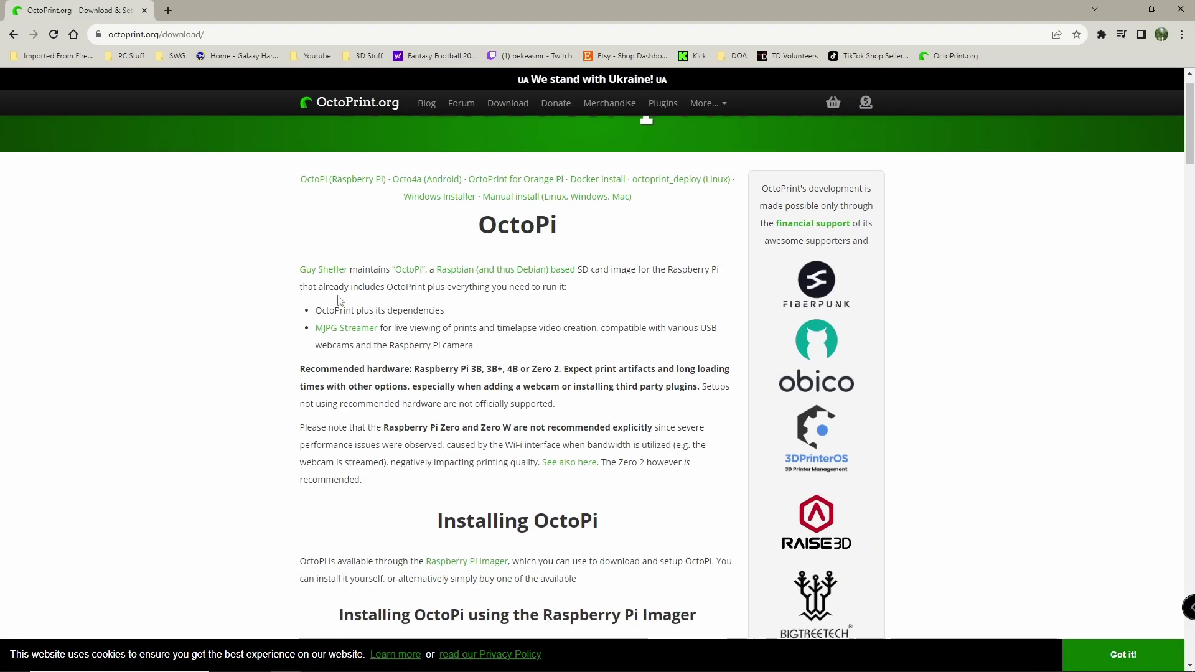
{"action": "scroll", "coordinate": [334, 296], "scroll_direction": "up", "scroll_amount": 4}
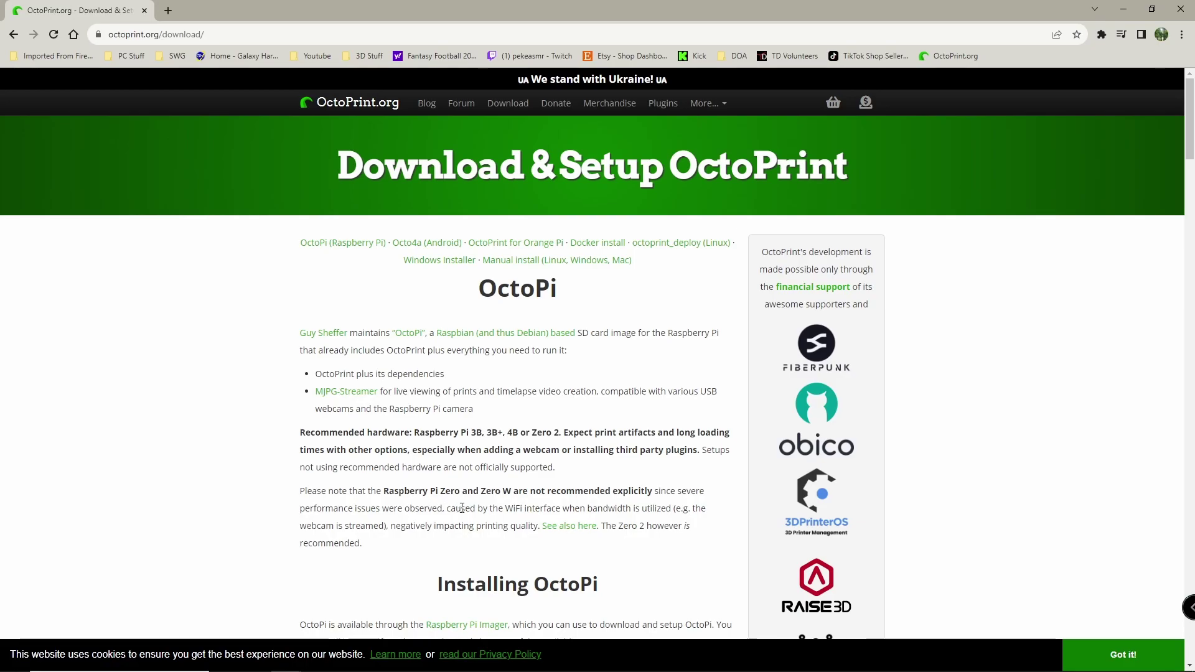
{"action": "scroll", "coordinate": [519, 492], "scroll_direction": "down", "scroll_amount": 2}
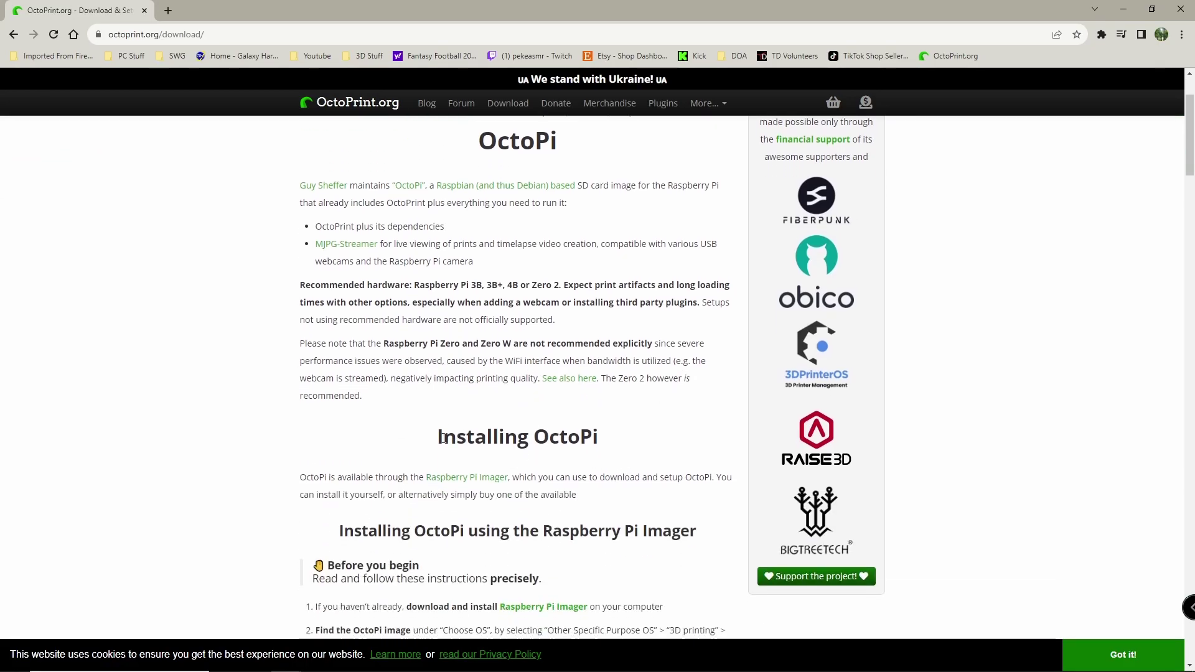
{"action": "scroll", "coordinate": [301, 440], "scroll_direction": "down", "scroll_amount": 2}
{"action": "scroll", "coordinate": [258, 432], "scroll_direction": "down", "scroll_amount": 1}
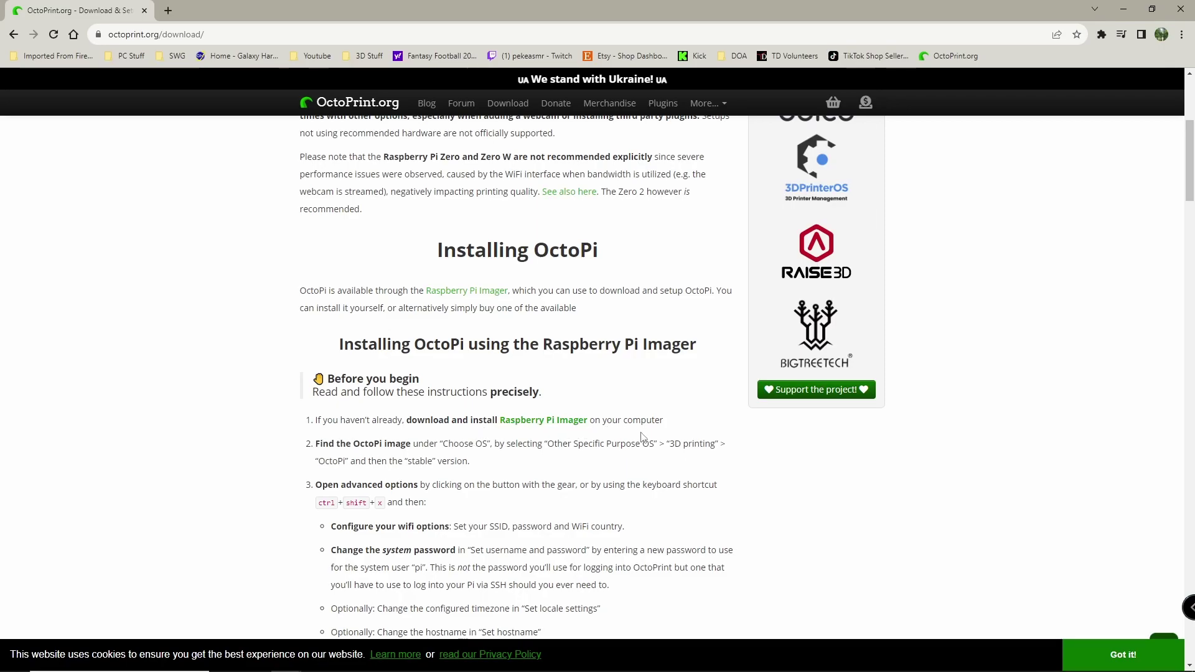
{"action": "scroll", "coordinate": [681, 432], "scroll_direction": "down", "scroll_amount": 2}
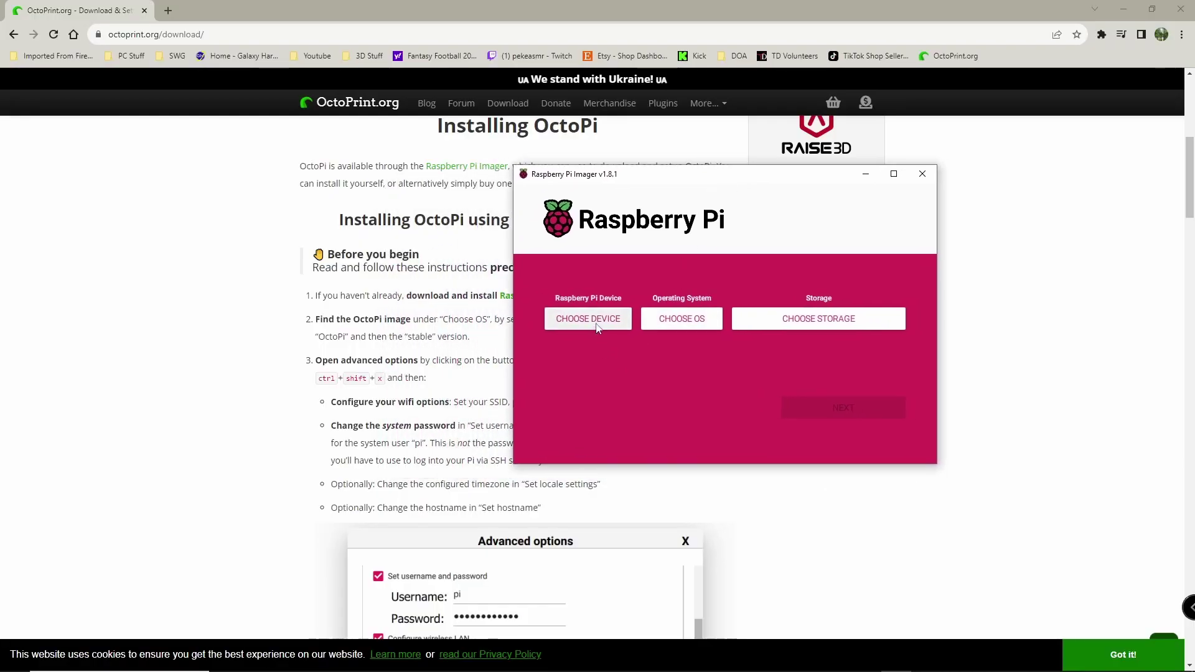
- Choose Raspberry Pi 4 as the target device
{"action": "left_click", "coordinate": [596, 321]}
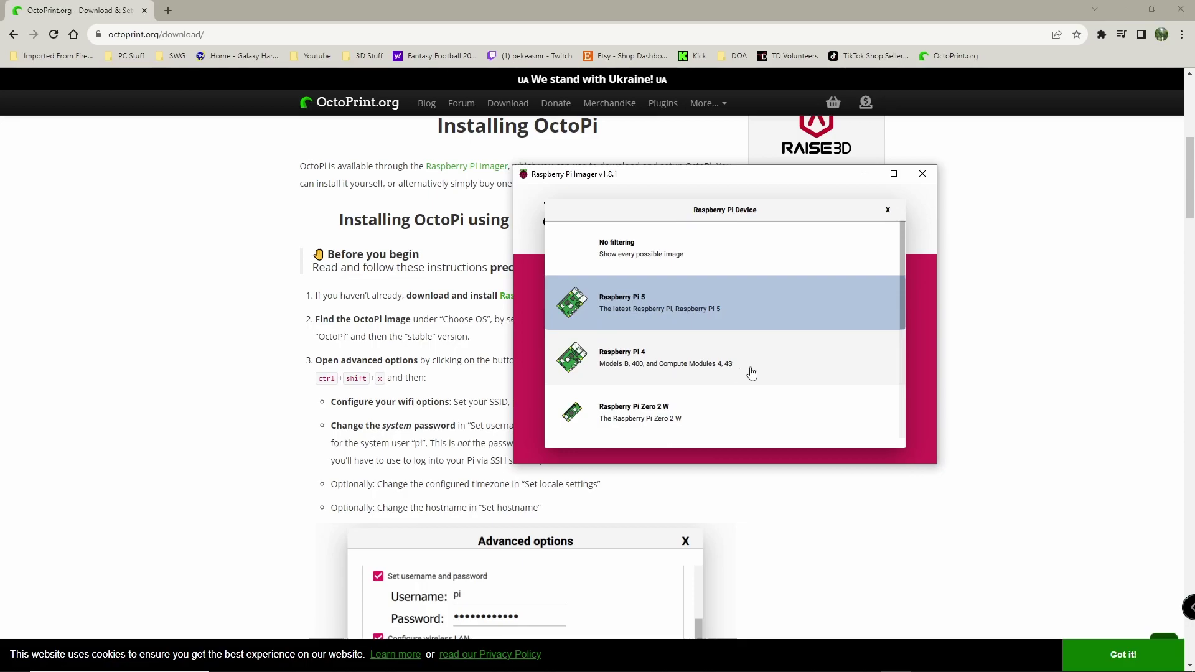
{"action": "scroll", "coordinate": [749, 370], "scroll_direction": "down", "scroll_amount": 3}
{"action": "scroll", "coordinate": [794, 359], "scroll_direction": "up", "scroll_amount": 3}
{"action": "left_click", "coordinate": [674, 368]}
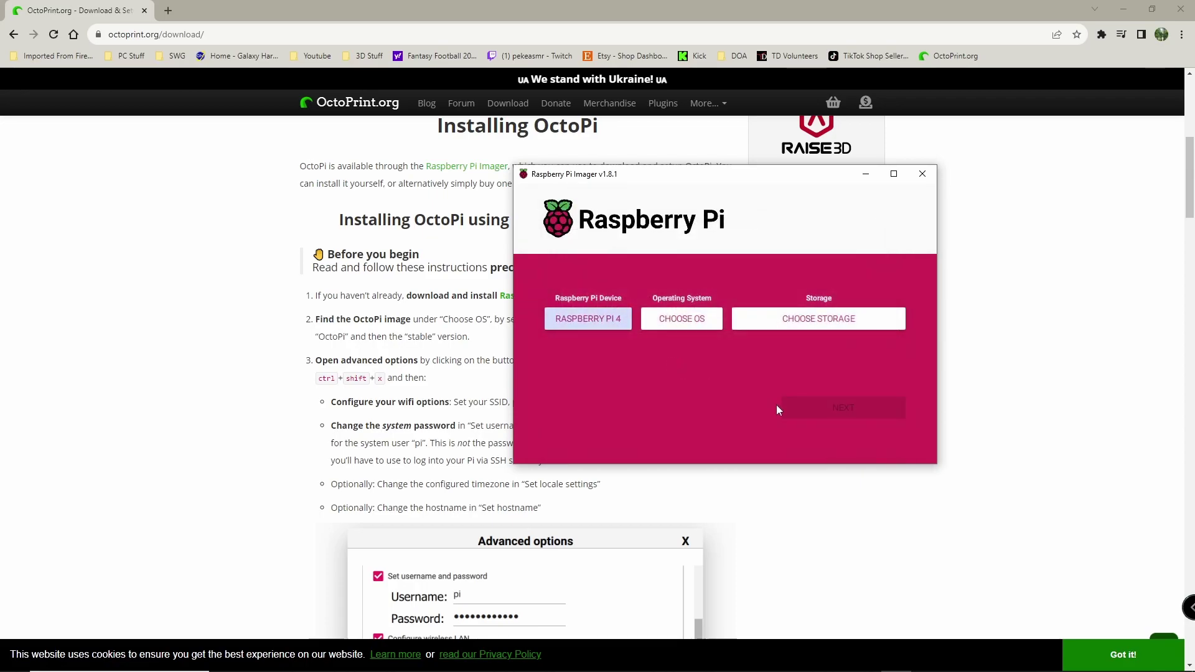
- Browse the OS list to Other specific-purpose OS > 3D printing
{"action": "left_click", "coordinate": [681, 319]}
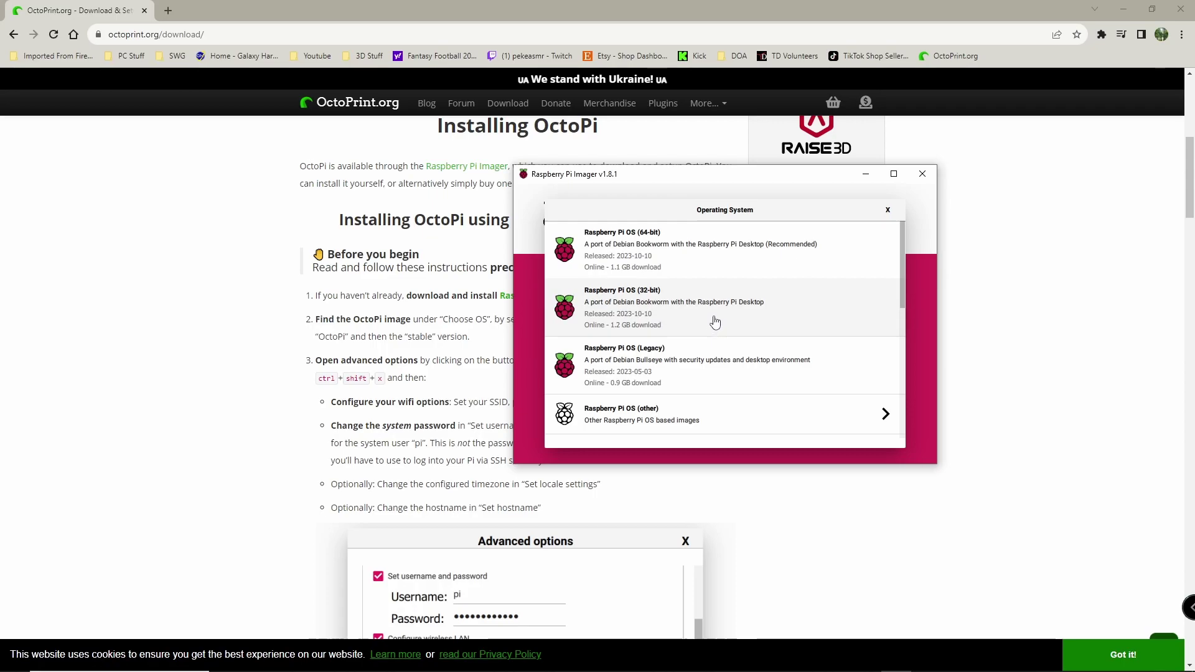
{"action": "scroll", "coordinate": [714, 321], "scroll_direction": "down", "scroll_amount": 3}
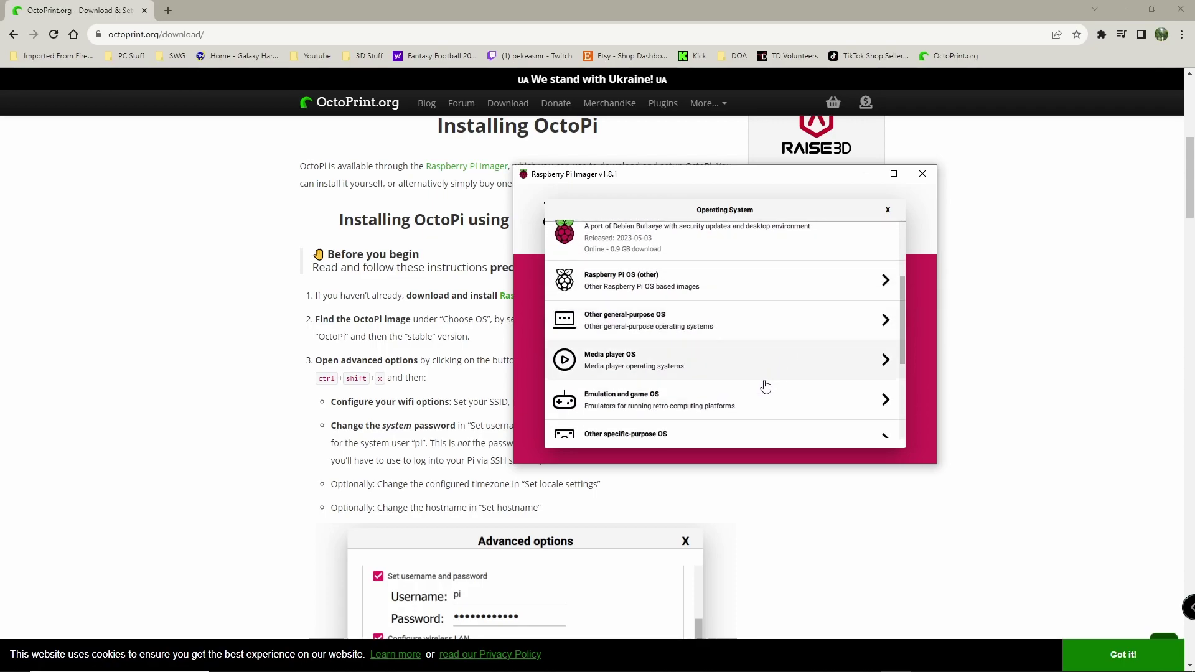
{"action": "scroll", "coordinate": [726, 356], "scroll_direction": "down", "scroll_amount": 2}
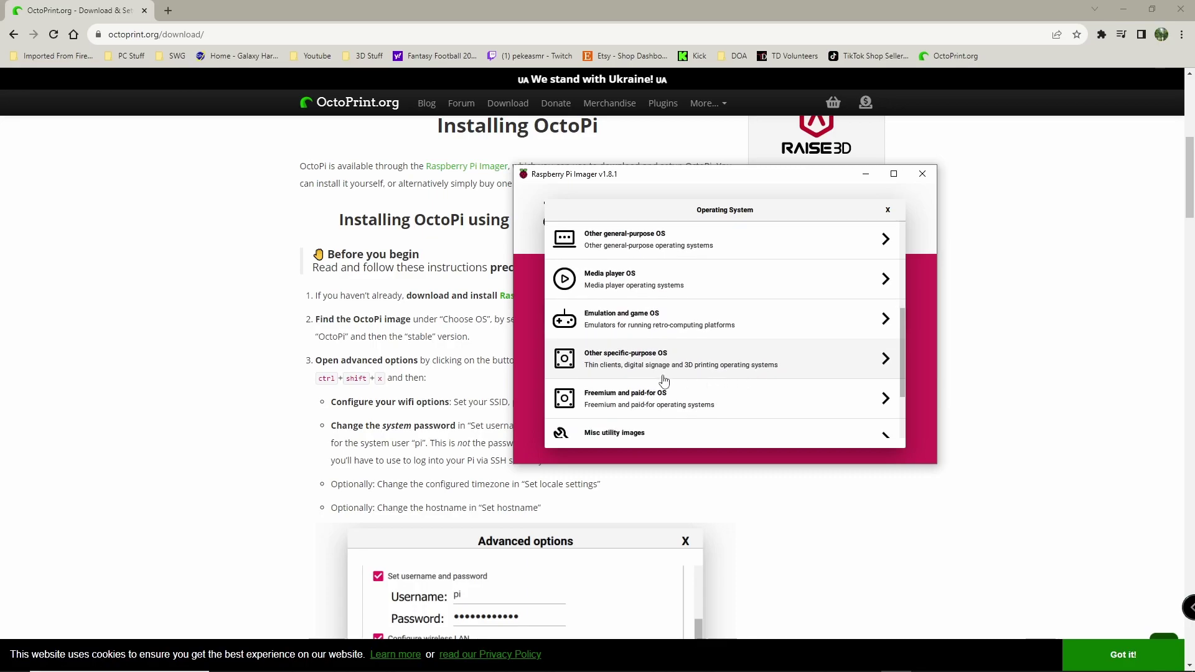
{"action": "left_click", "coordinate": [855, 370]}
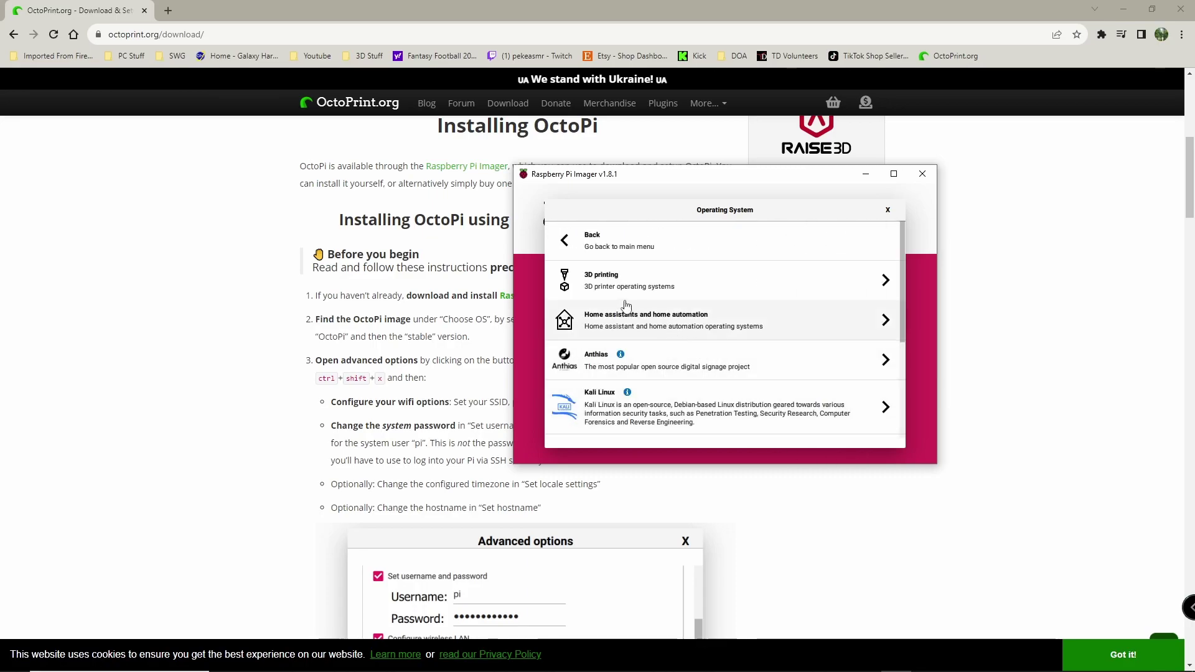
{"action": "left_click", "coordinate": [659, 290]}
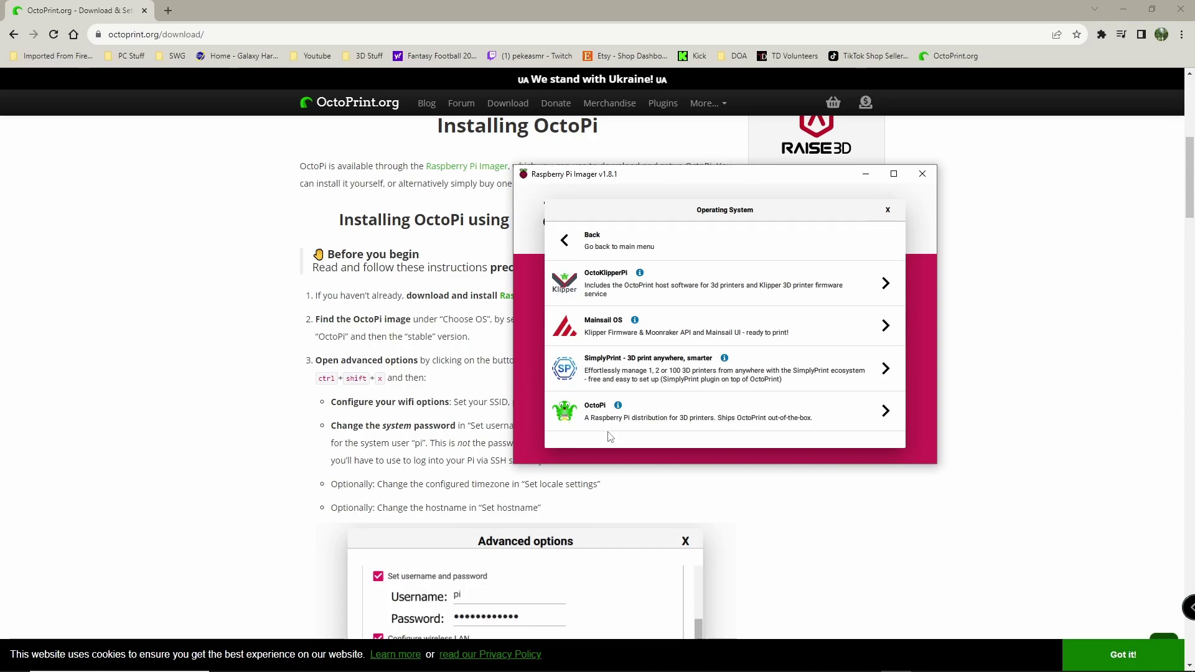
- Pick OctoPi (new camera stack) as the operating system and bring up the storage list
{"action": "left_click", "coordinate": [676, 426]}
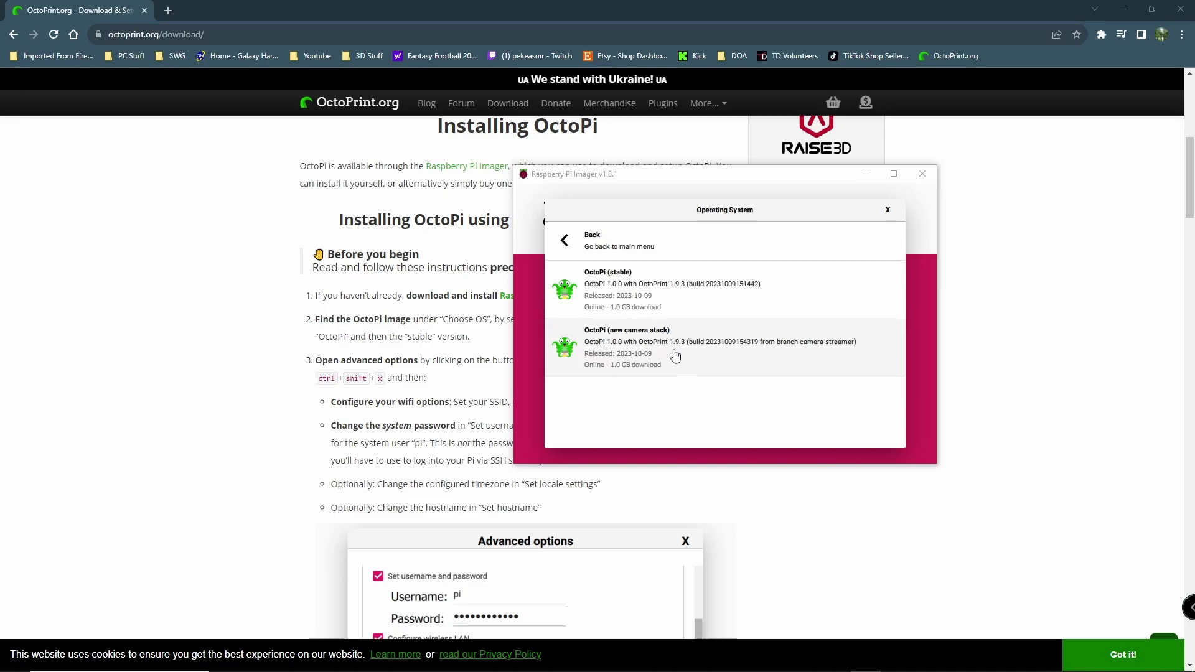
{"action": "left_click", "coordinate": [681, 354]}
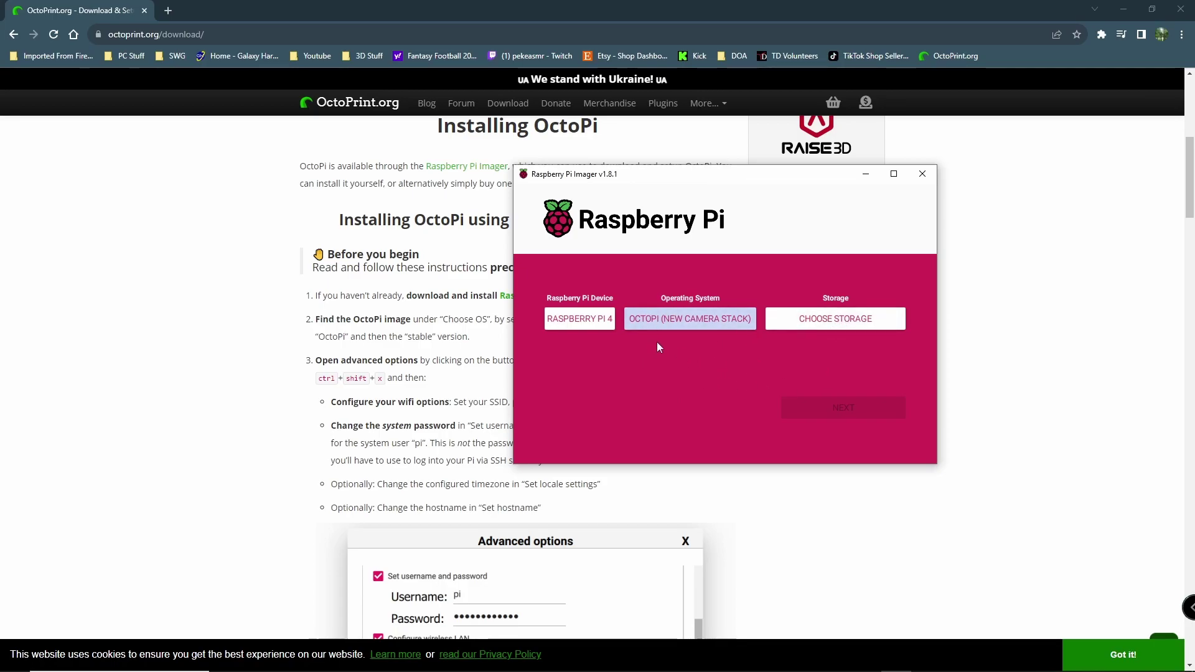
{"action": "left_click", "coordinate": [826, 321]}
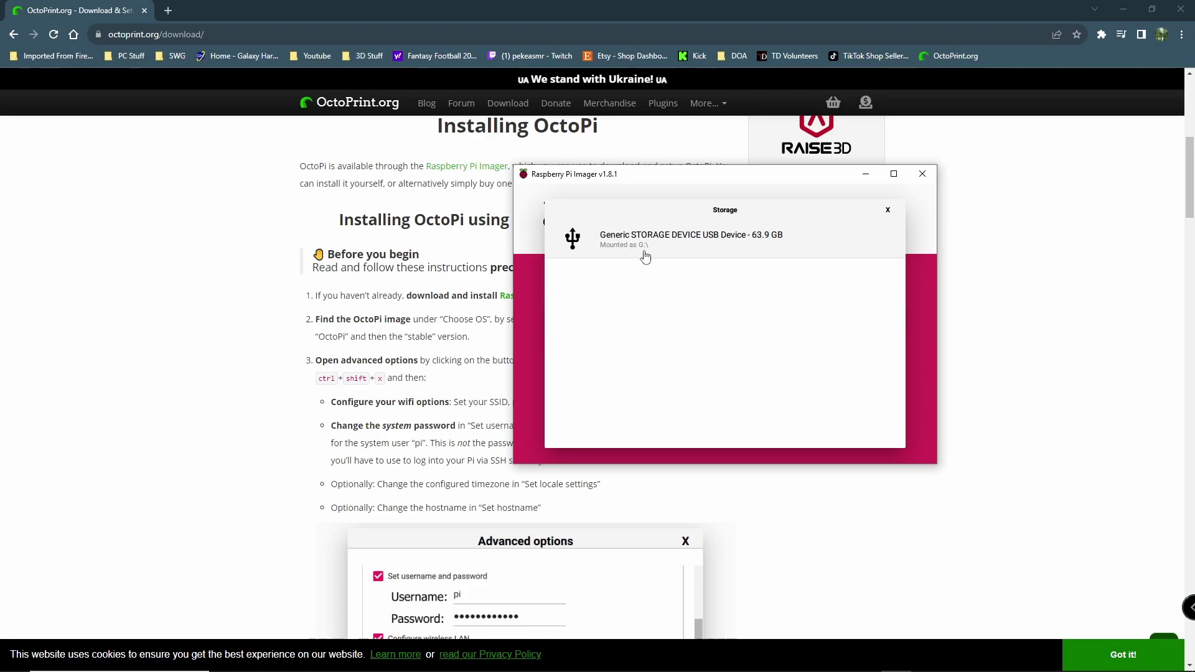
- Select the 63.9 GB Generic USB storage device as the target and proceed
{"action": "left_click", "coordinate": [664, 257]}
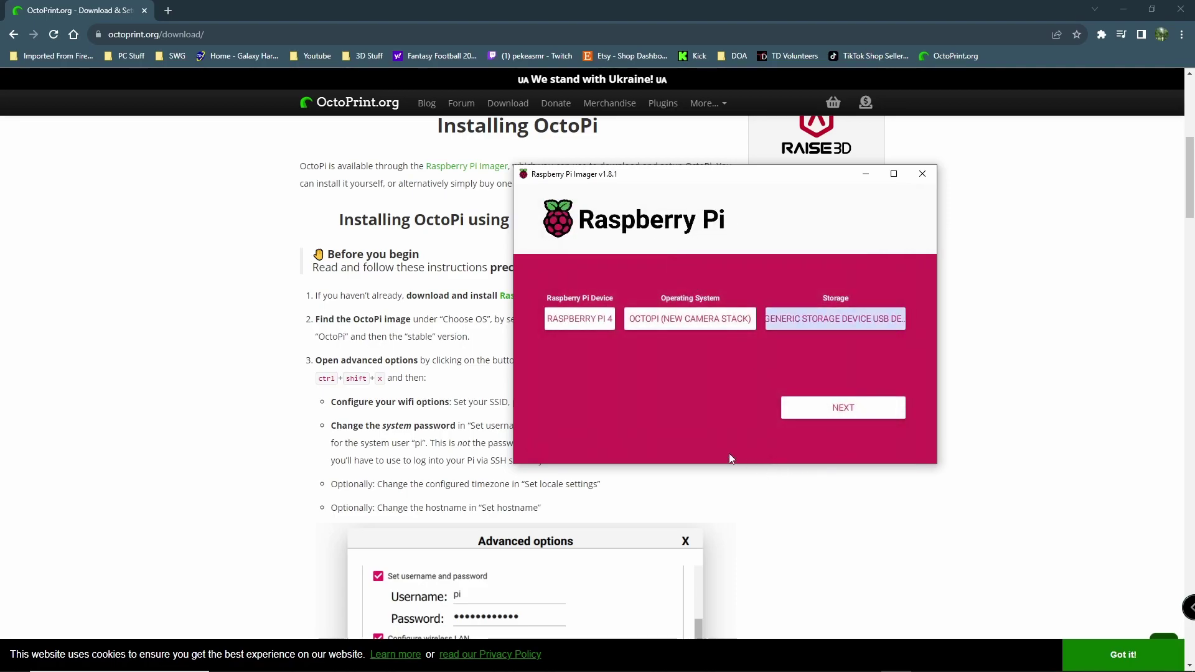
{"action": "left_click", "coordinate": [832, 327]}
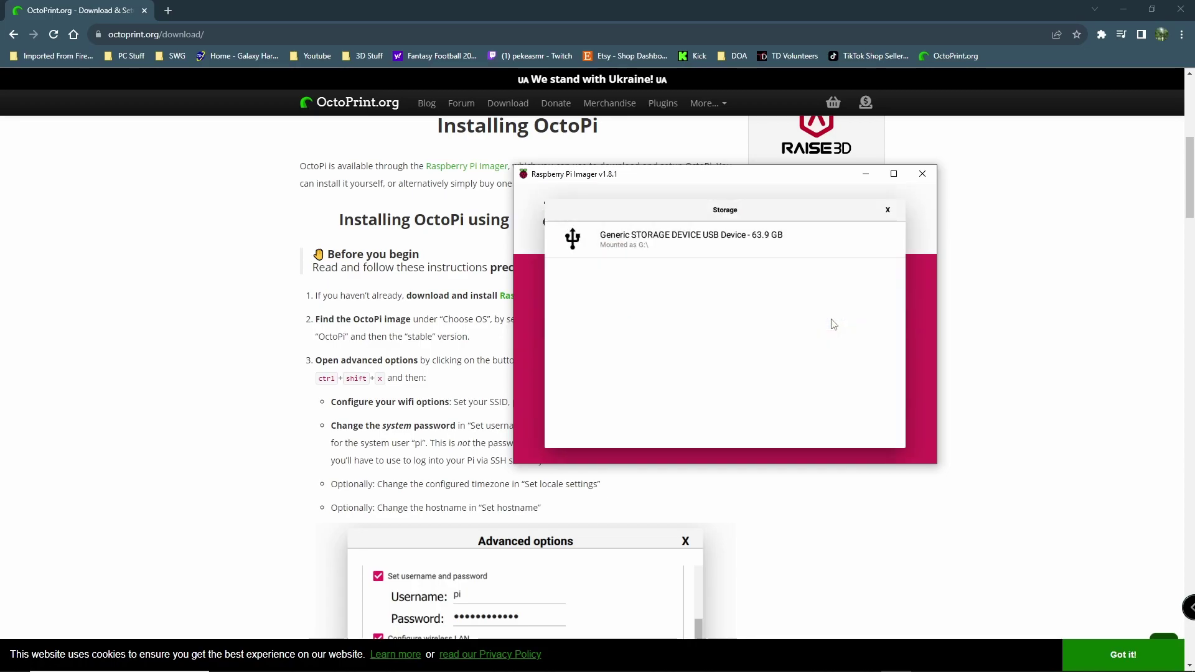
{"action": "left_click", "coordinate": [787, 243]}
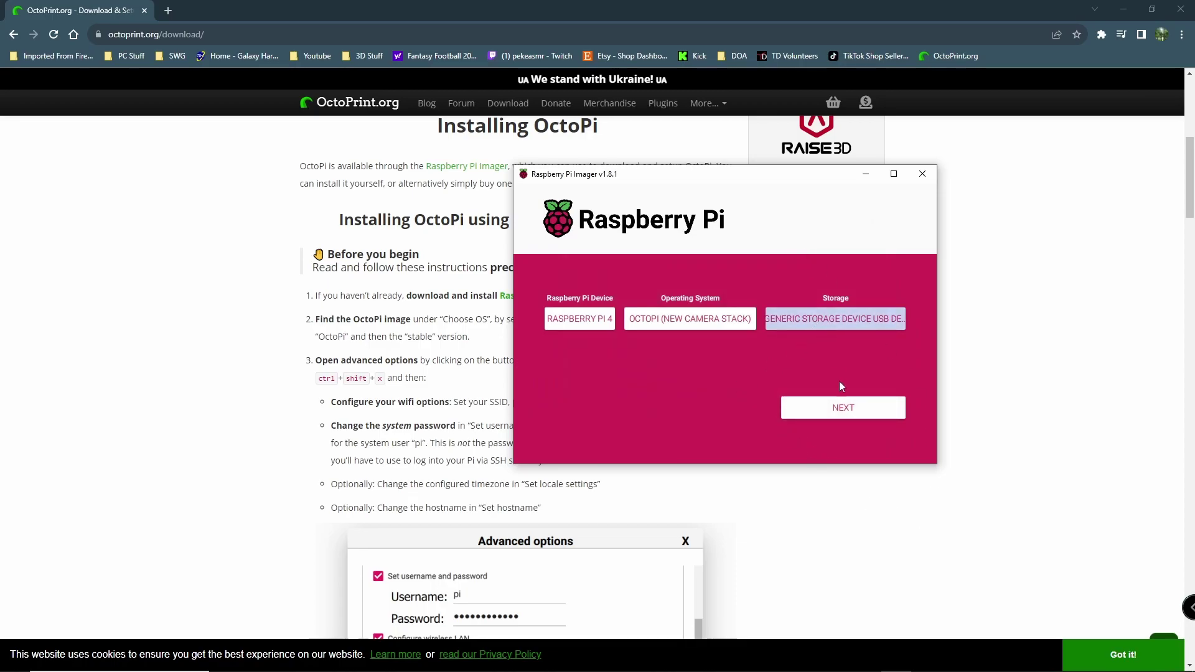
{"action": "left_click", "coordinate": [843, 410]}
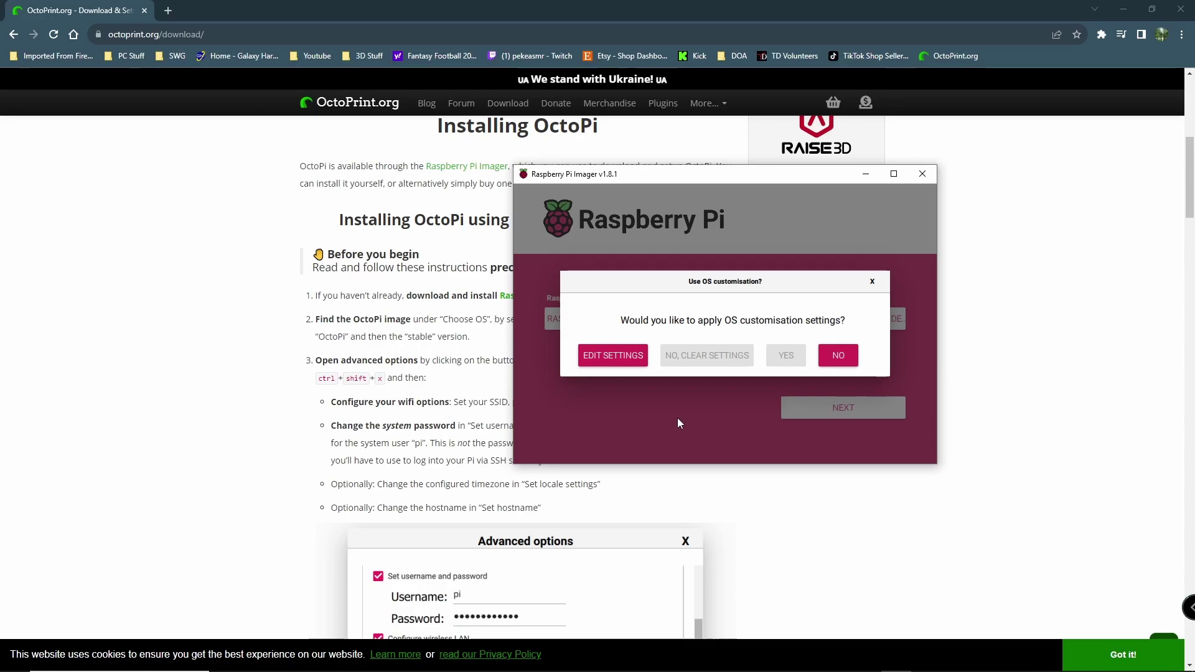
- Enable a custom hostname and set it to ender3proPi
{"action": "left_click", "coordinate": [613, 356]}
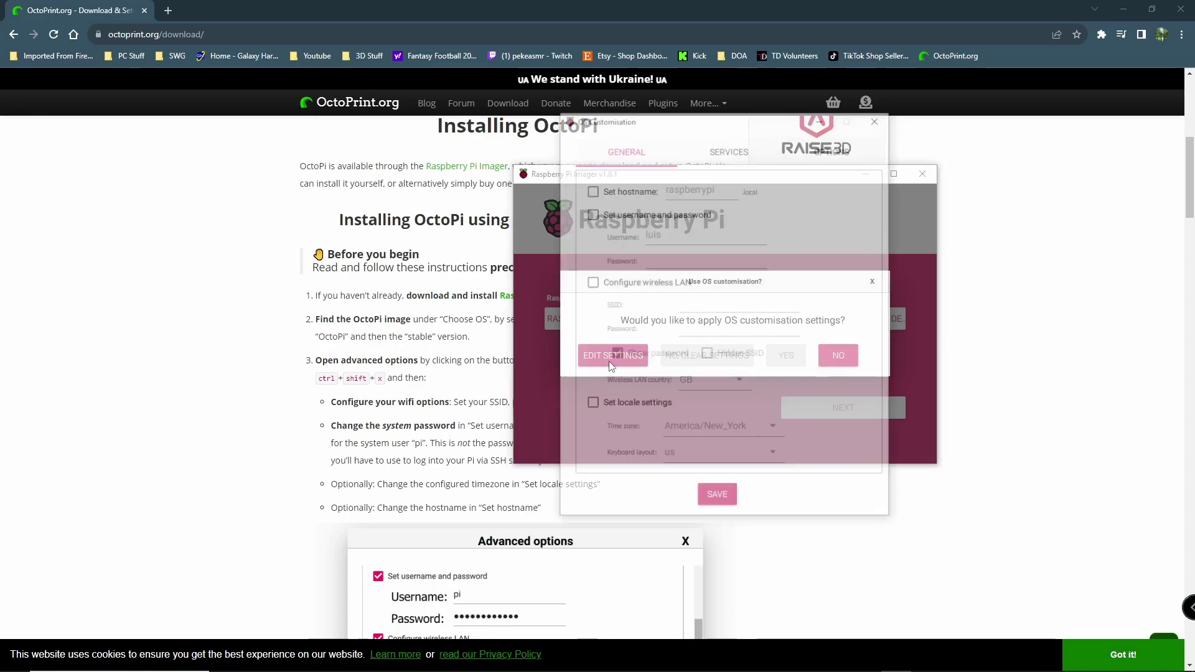
{"action": "left_click", "coordinate": [590, 189]}
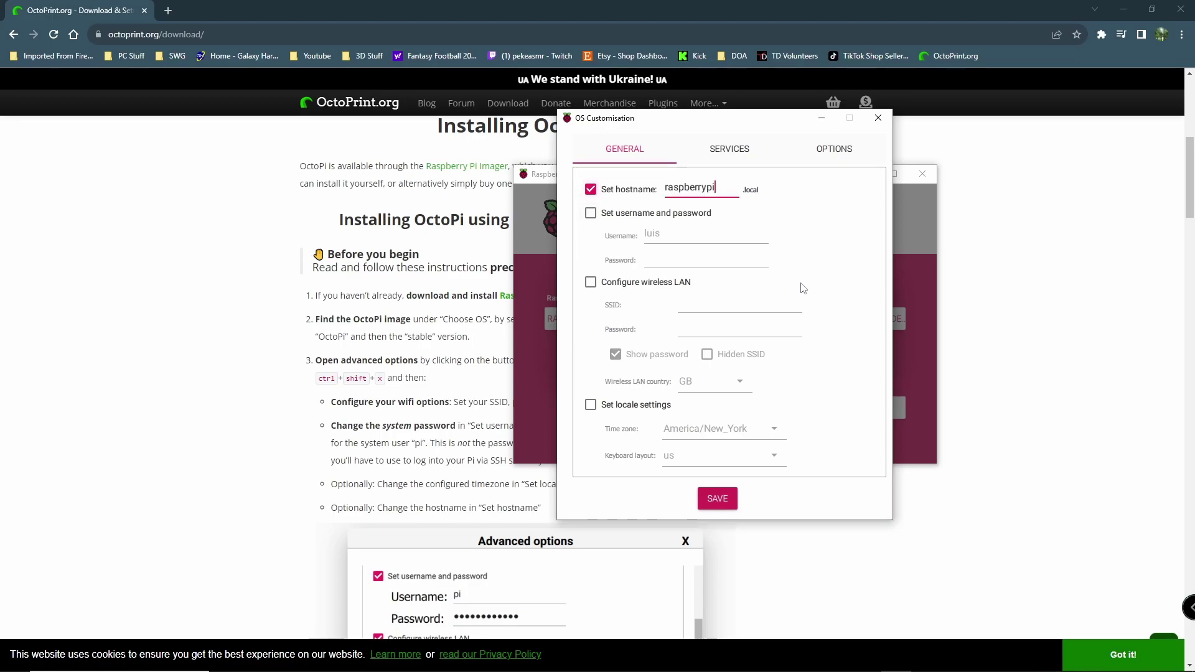
{"action": "key", "text": "BackSpace"}
{"action": "key", "text": "BackSpace"}
{"action": "key", "text": "BackSpace"}
{"action": "key", "text": "BackSpace"}
{"action": "key", "text": "BackSpace"}
{"action": "key", "text": "BackSpace"}
{"action": "key", "text": "BackSpace"}
{"action": "key", "text": "BackSpace"}
{"action": "key", "text": "BackSpace"}
{"action": "key", "text": "BackSpace"}
{"action": "type", "text": "ender3pro"}
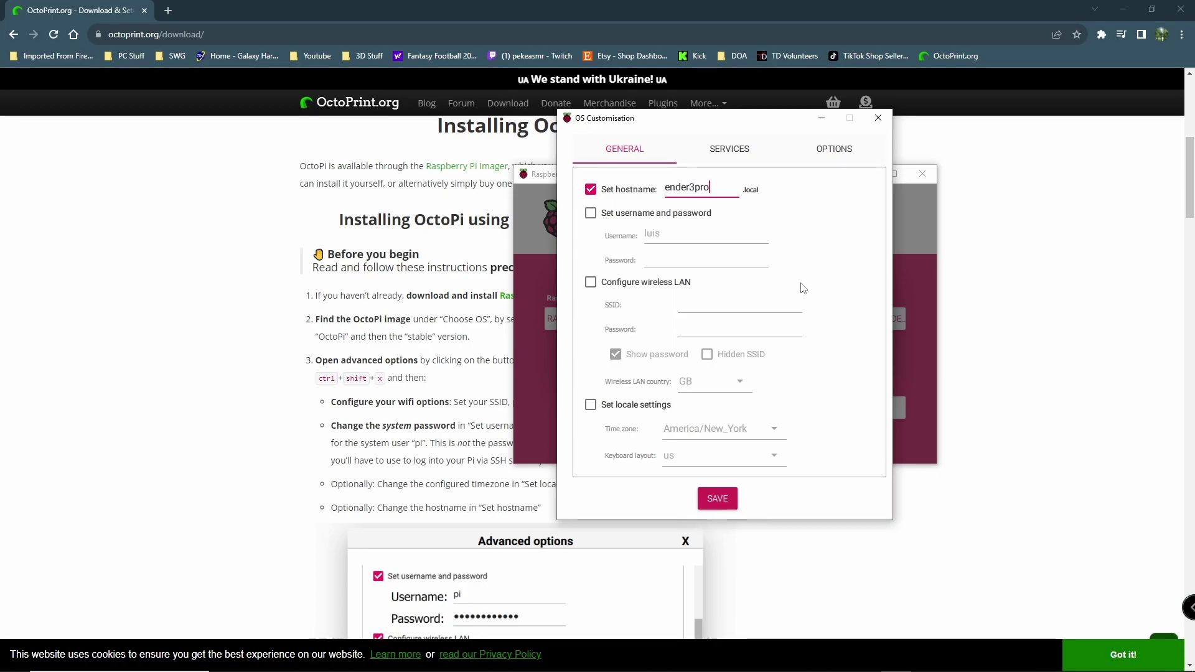
{"action": "type", "text": "Pi"}
- Set the image's username to Pi and enter a user password
{"action": "left_click", "coordinate": [590, 213]}
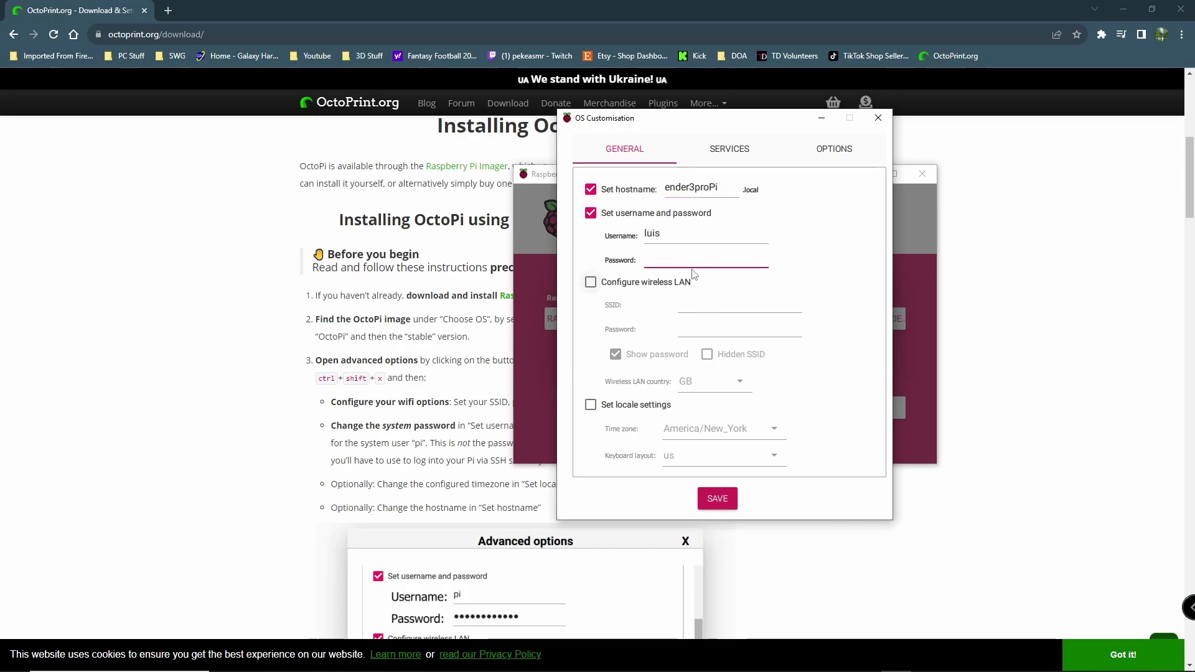
{"action": "type", "text": "l"}
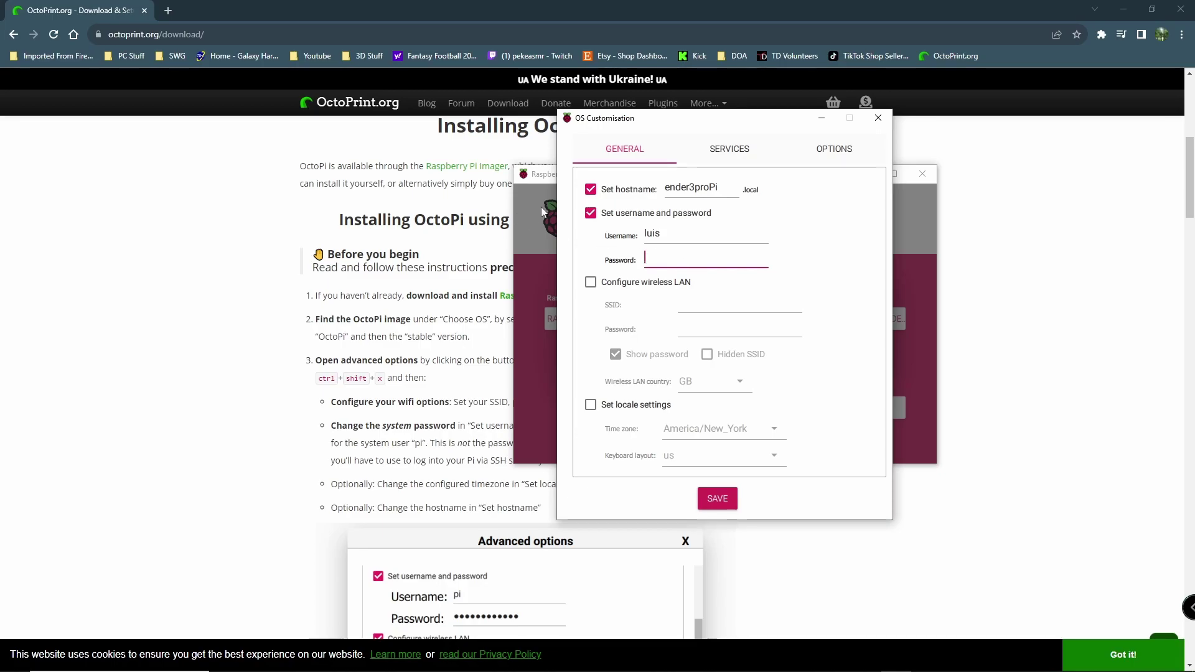
{"action": "left_click_drag", "start_coordinate": [665, 235], "coordinate": [612, 238]}
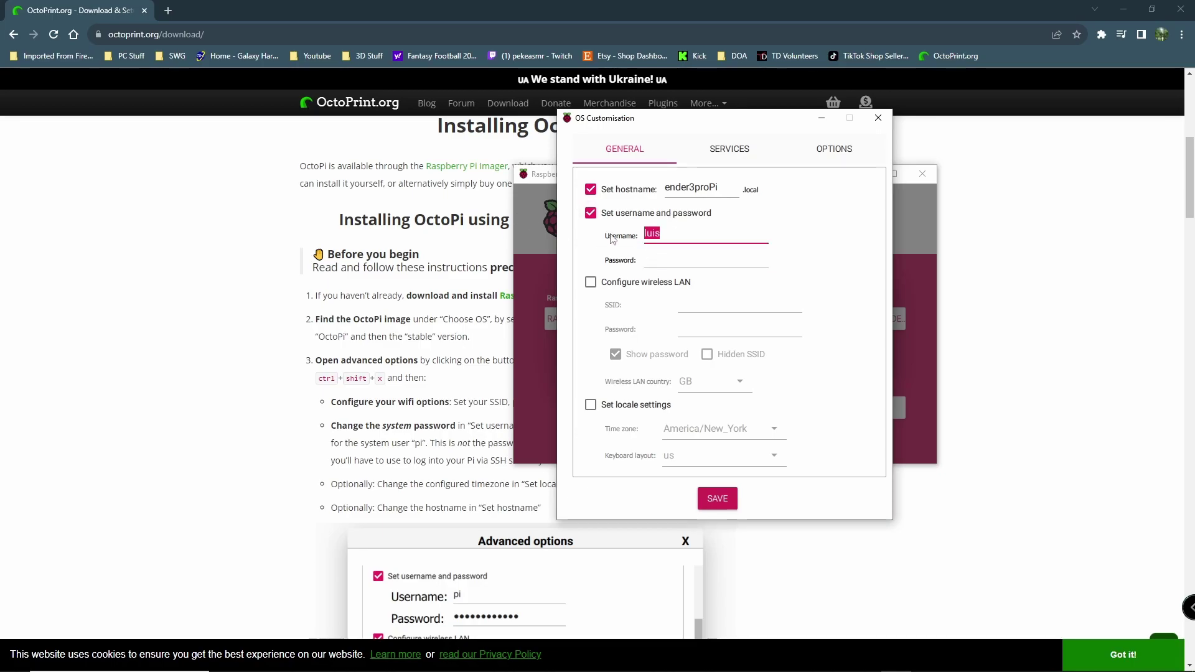
{"action": "type", "text": "Pi"}
{"action": "left_click", "coordinate": [650, 262]}
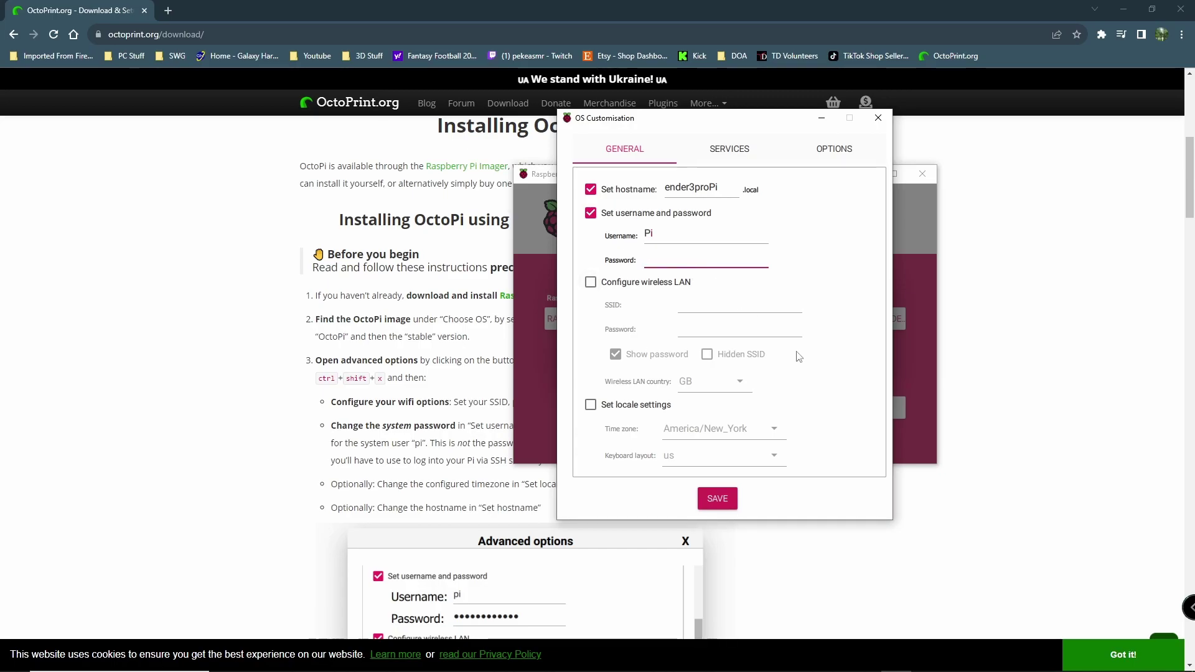
{"action": "type", "text": "r"}
- Enable wireless LAN with country US and turn on locale settings
{"action": "left_click", "coordinate": [590, 282]}
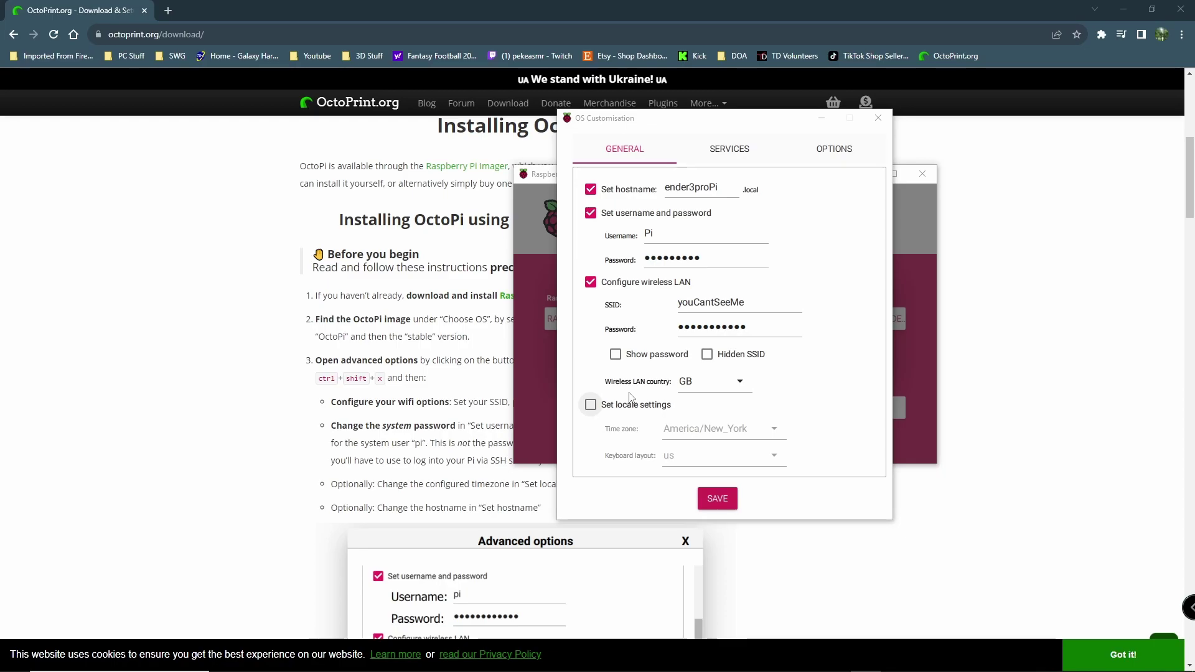
{"action": "left_click", "coordinate": [740, 382]}
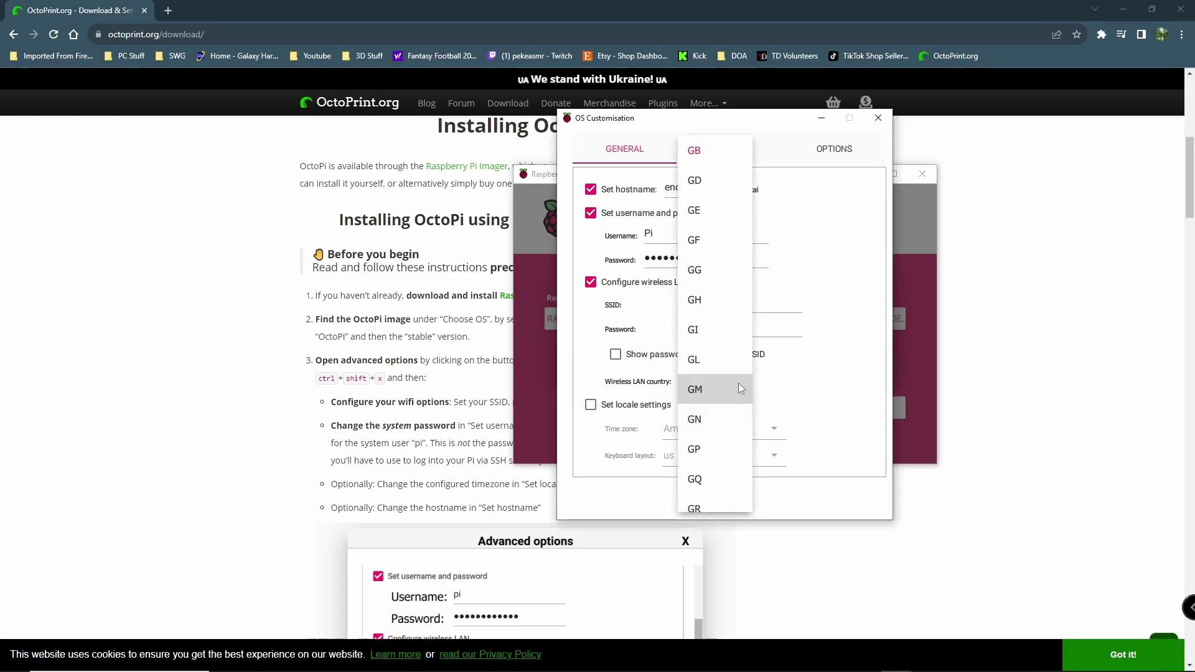
{"action": "scroll", "coordinate": [728, 372], "scroll_direction": "down", "scroll_amount": 3}
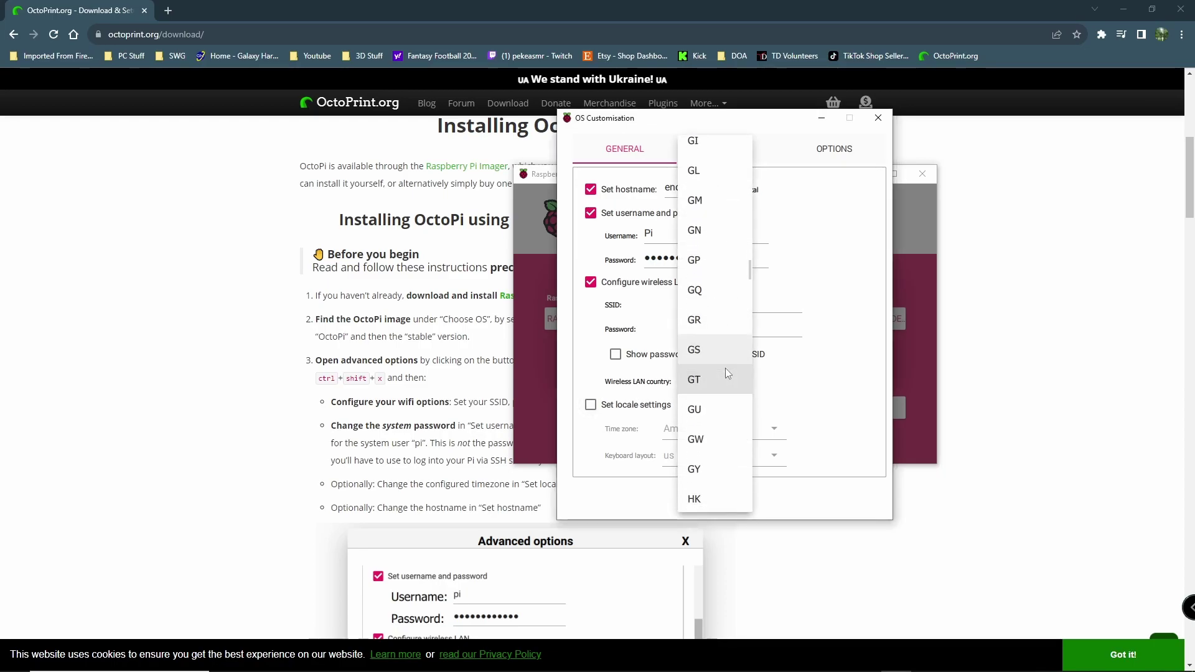
{"action": "type", "text": "US"}
{"action": "left_click", "coordinate": [591, 406]}
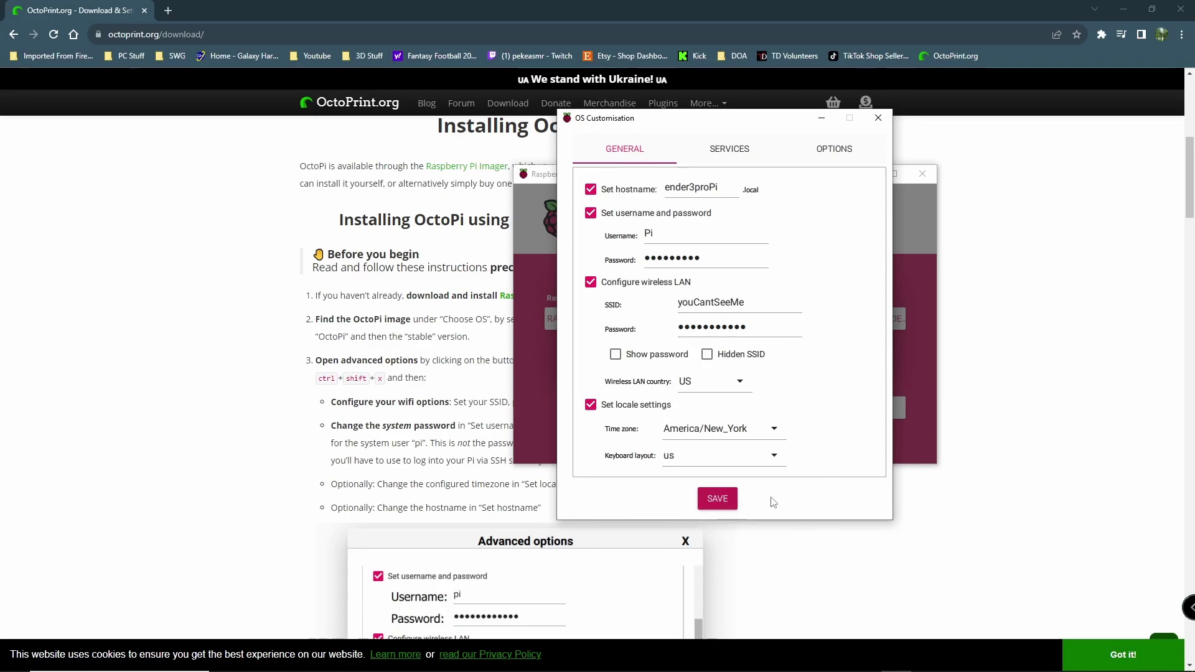
- Review the Services and Options tabs, then save the OS customisation settings
{"action": "left_click", "coordinate": [732, 157]}
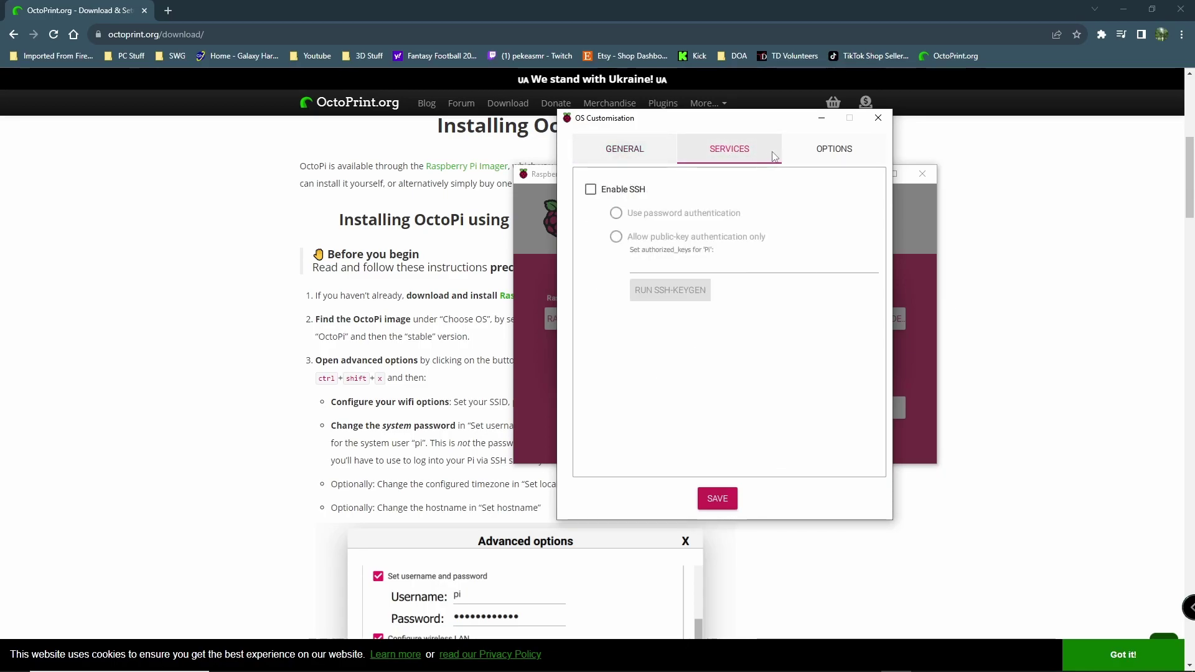
{"action": "left_click", "coordinate": [834, 152]}
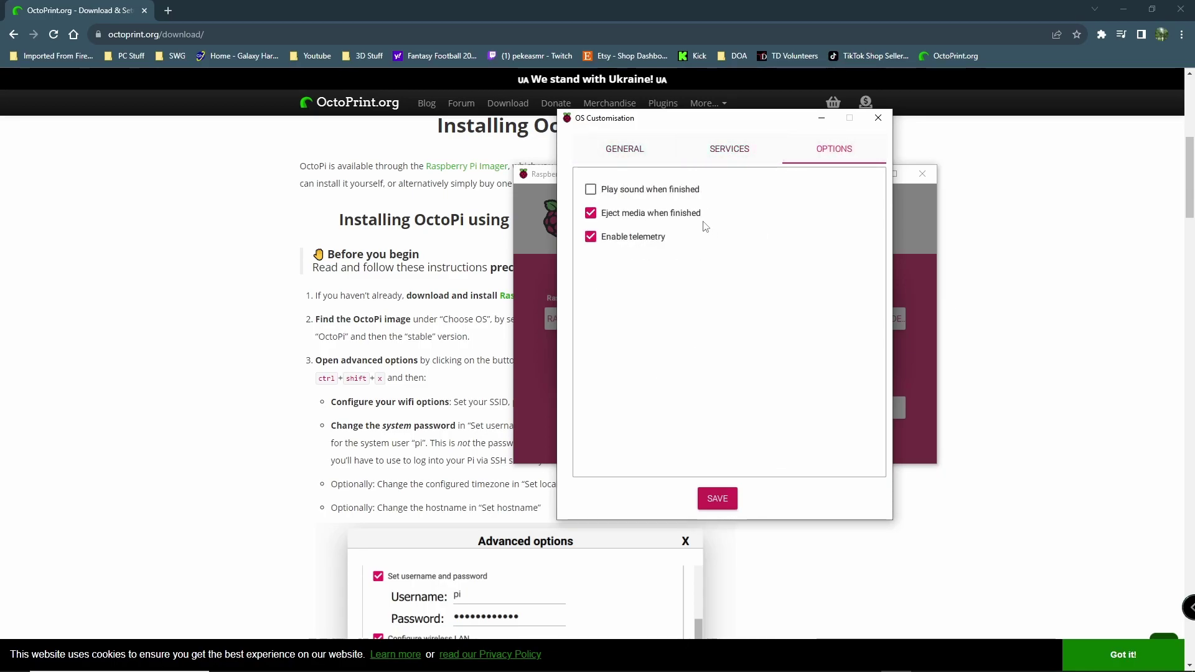
{"action": "left_click", "coordinate": [729, 151]}
{"action": "left_click", "coordinate": [625, 154]}
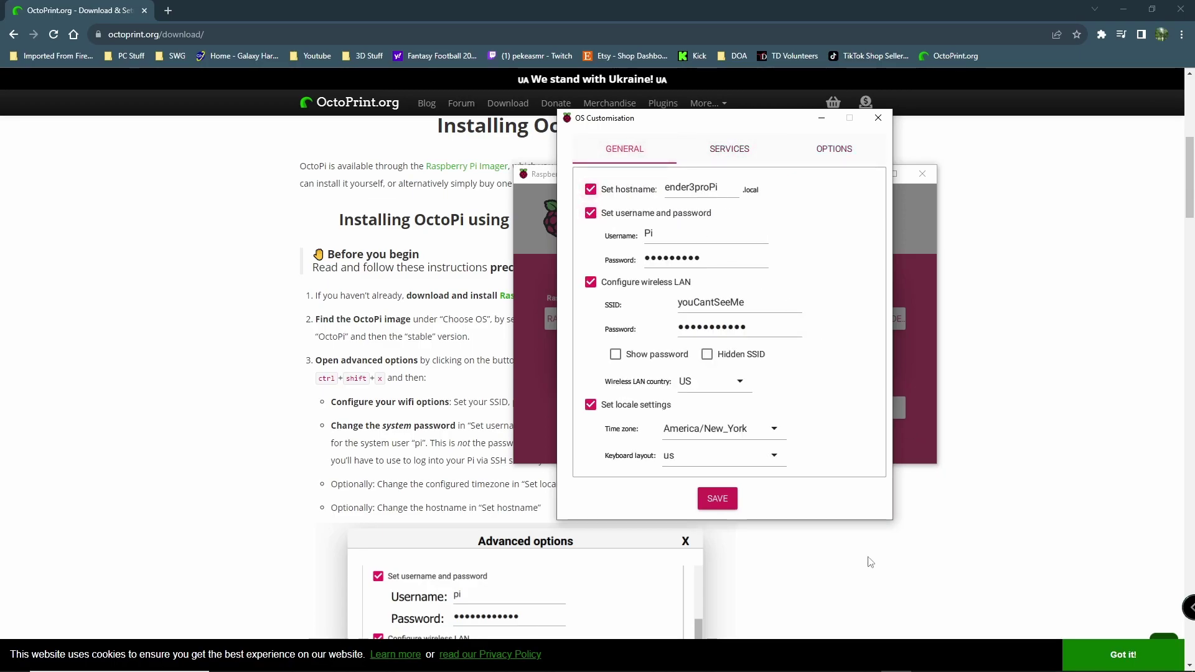
{"action": "left_click", "coordinate": [717, 500]}
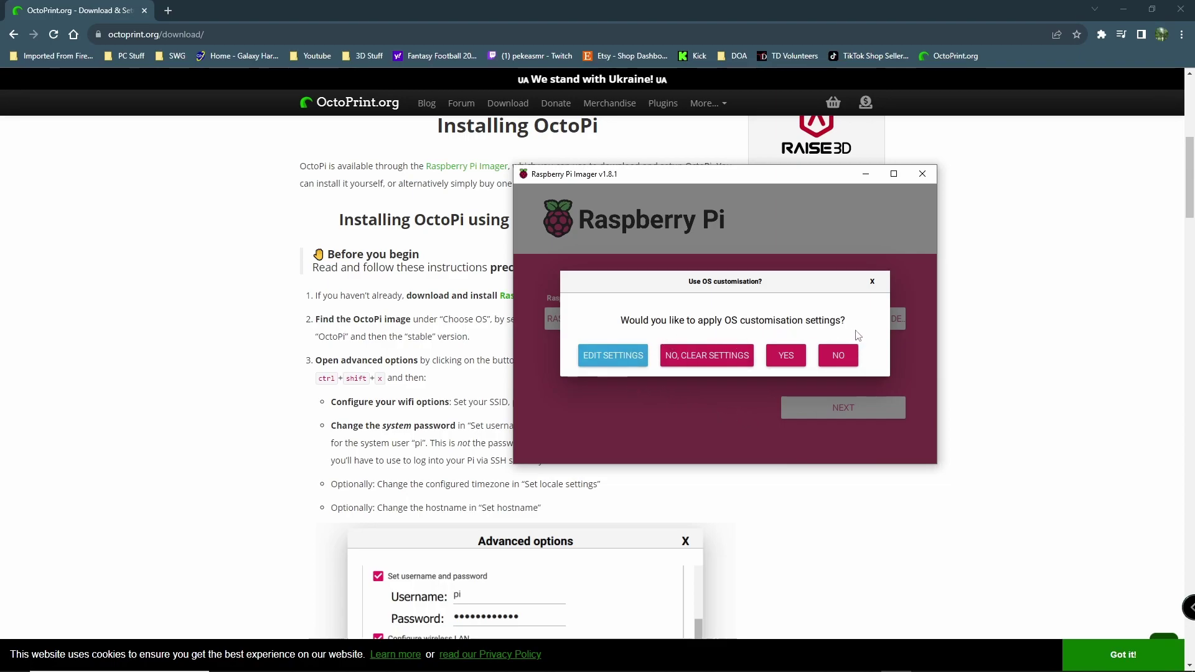
- Apply the customisation and confirm erasing the USB drive to start writing OctoPi
{"action": "left_click", "coordinate": [786, 364]}
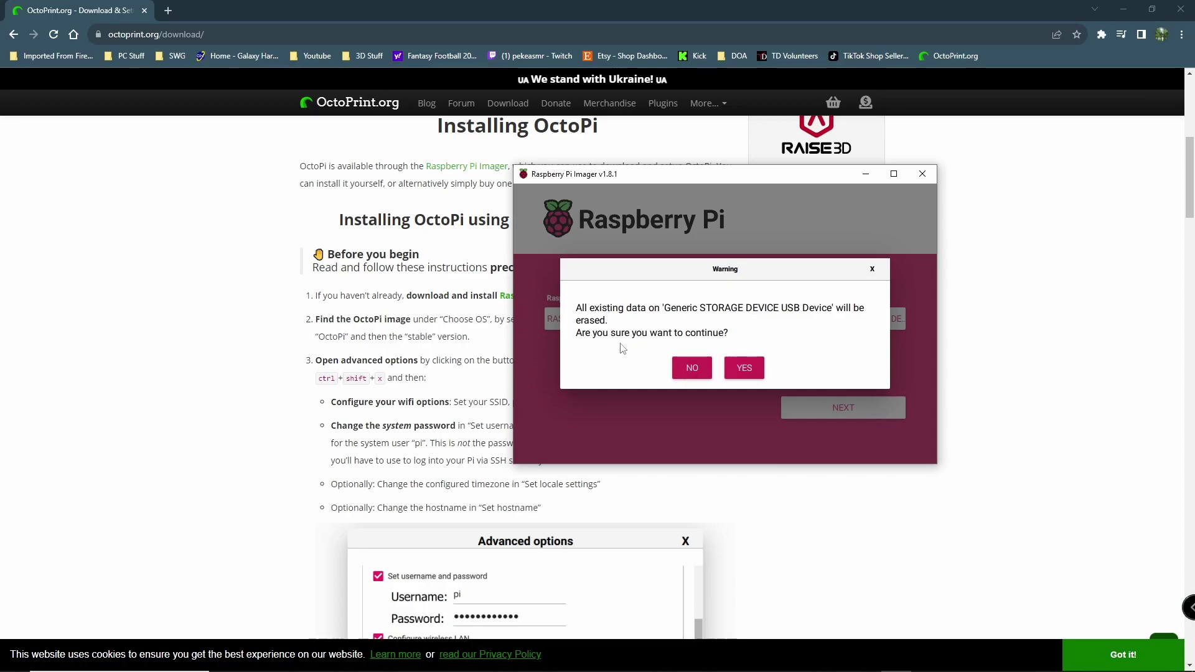
{"action": "left_click", "coordinate": [745, 368]}
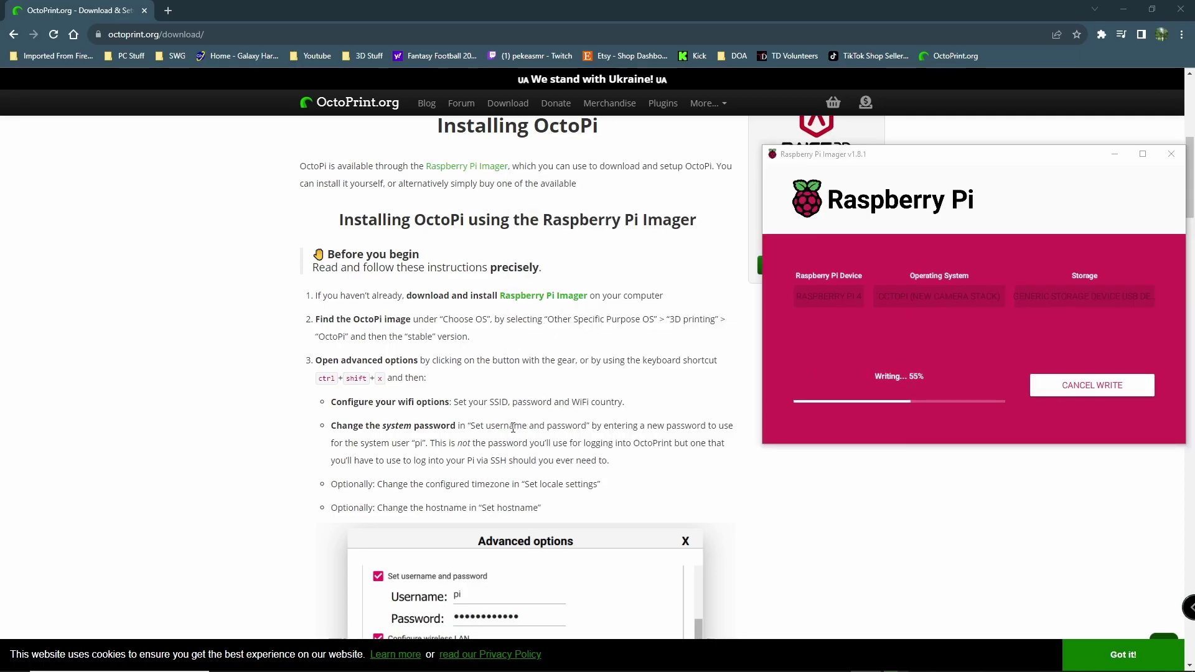
{"action": "scroll", "coordinate": [527, 429], "scroll_direction": "down", "scroll_amount": 1}
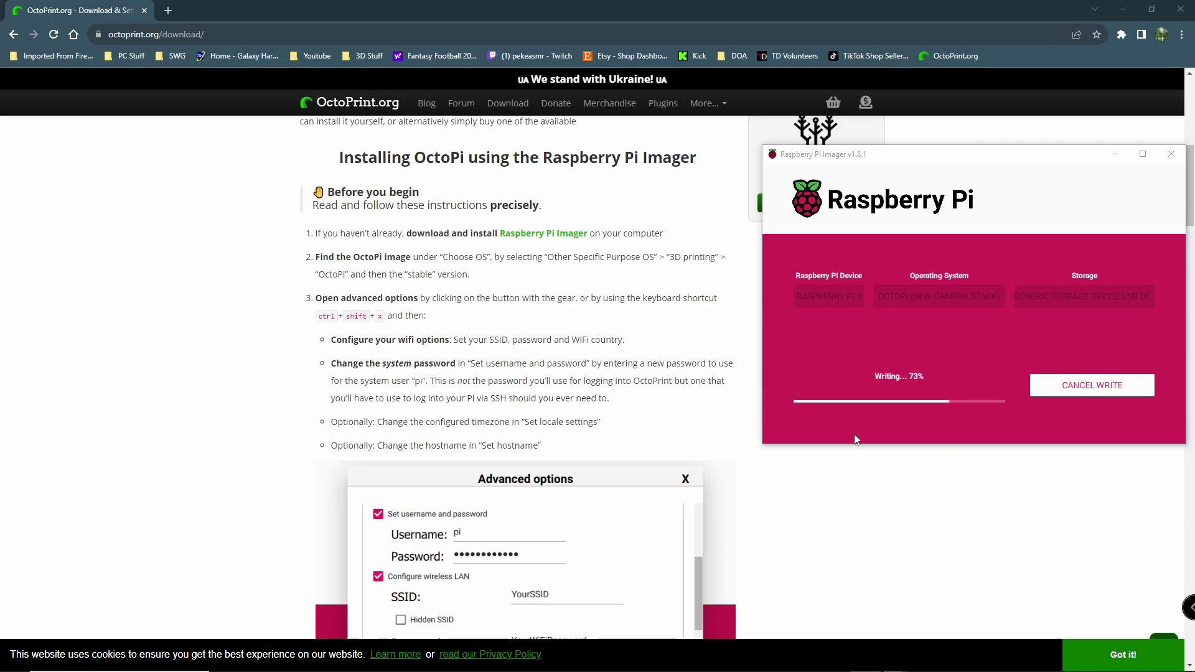
{"action": "scroll", "coordinate": [578, 328], "scroll_direction": "down", "scroll_amount": 1}
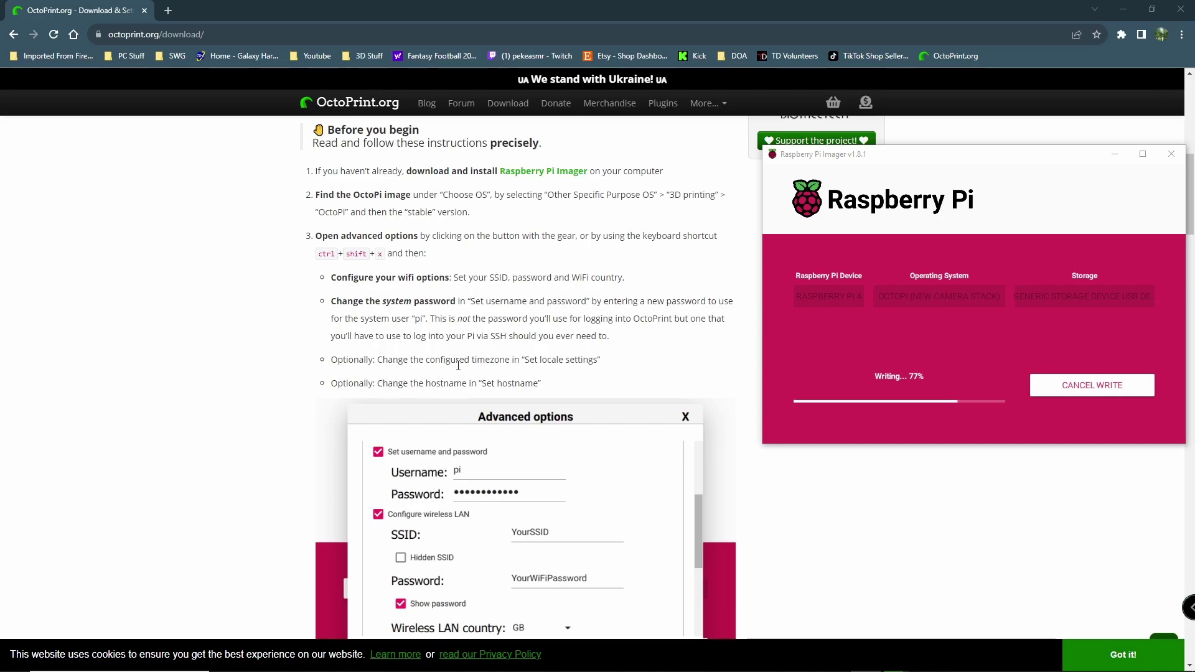
{"action": "scroll", "coordinate": [365, 330], "scroll_direction": "down", "scroll_amount": 1}
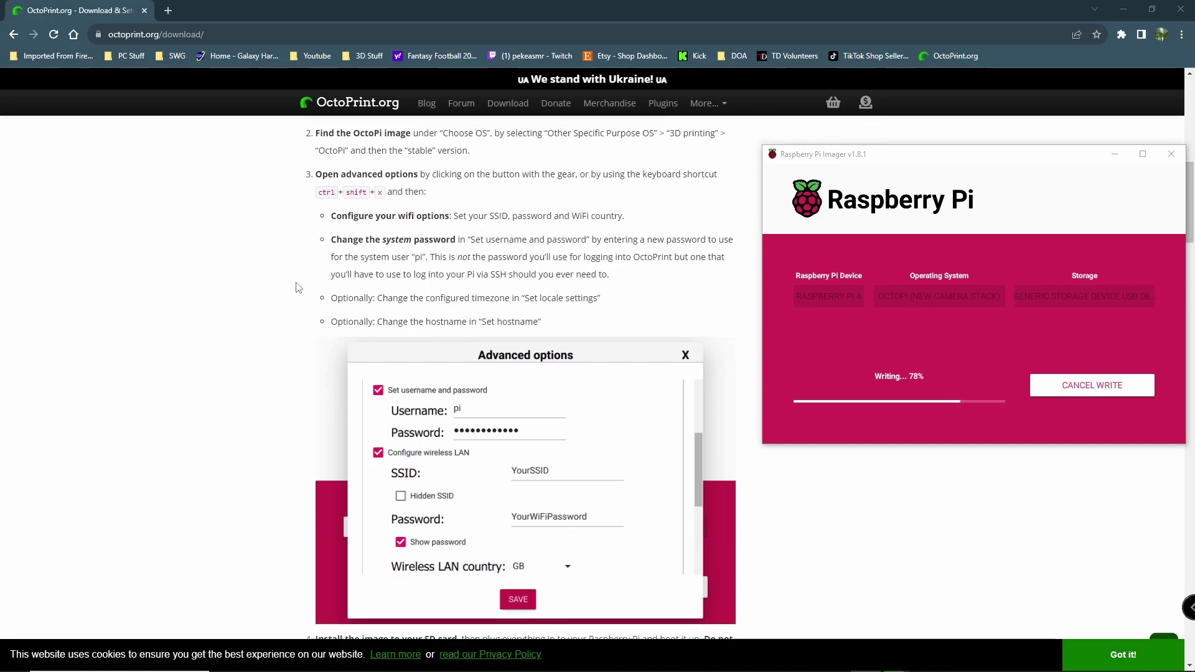
{"action": "scroll", "coordinate": [522, 328], "scroll_direction": "down", "scroll_amount": 3}
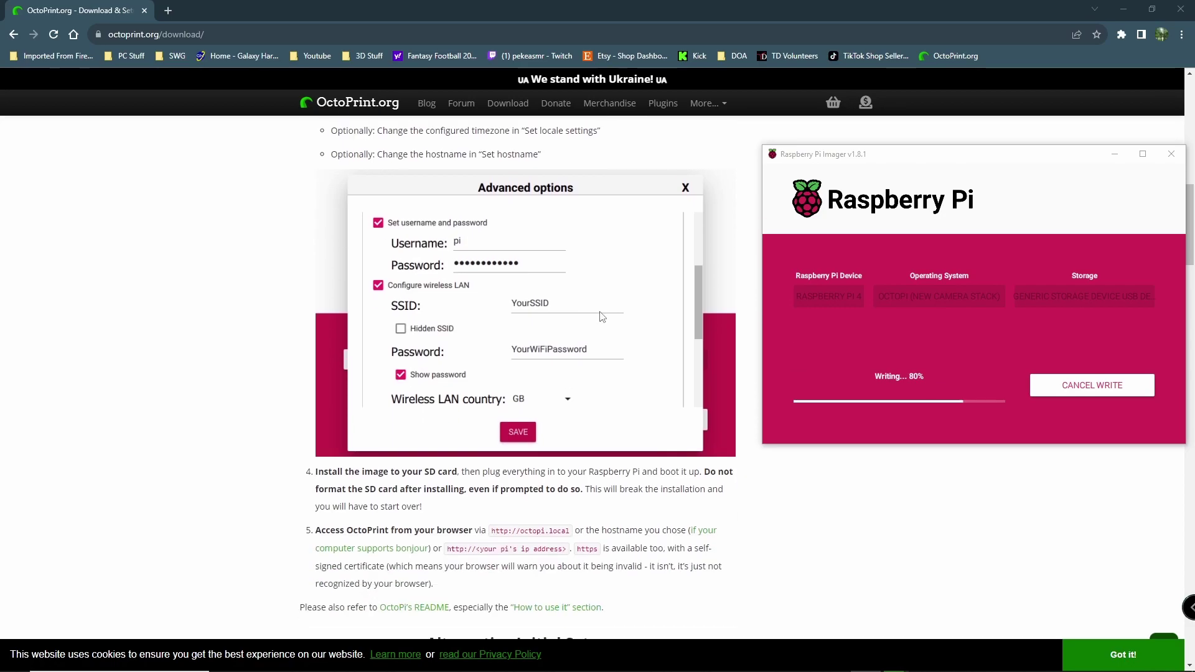
{"action": "scroll", "coordinate": [574, 364], "scroll_direction": "down", "scroll_amount": 1}
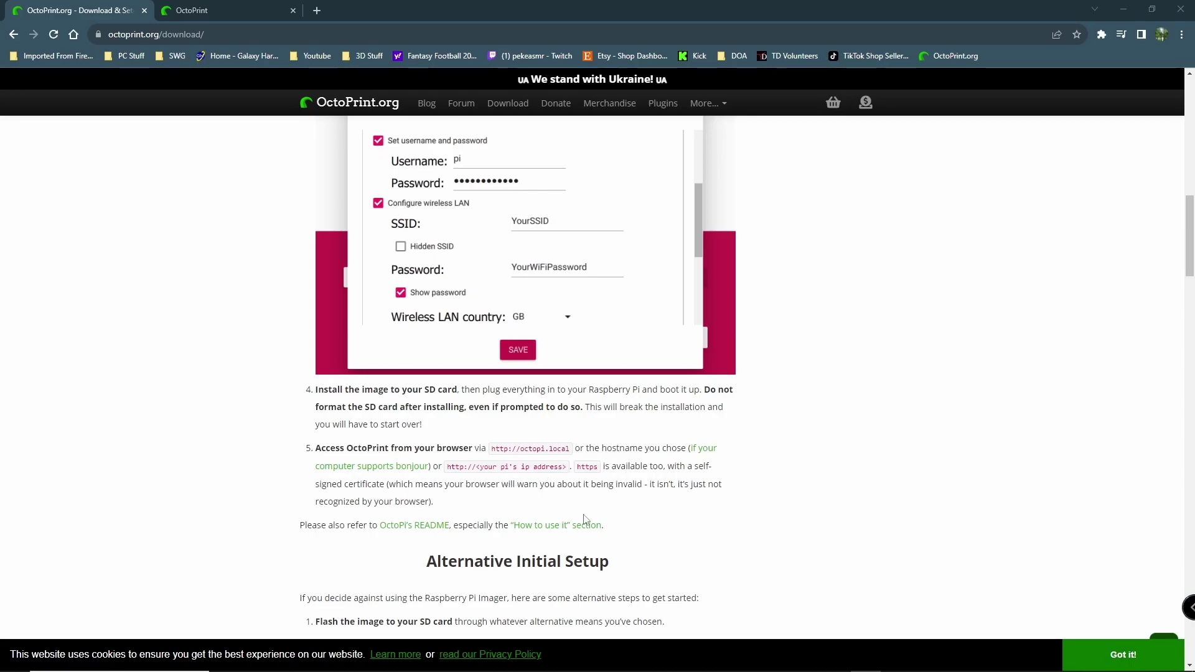
- Switch to the OctoPrint tab showing the Setup Wizard's Hello! page at ender3propi.local
{"action": "left_click", "coordinate": [233, 10]}
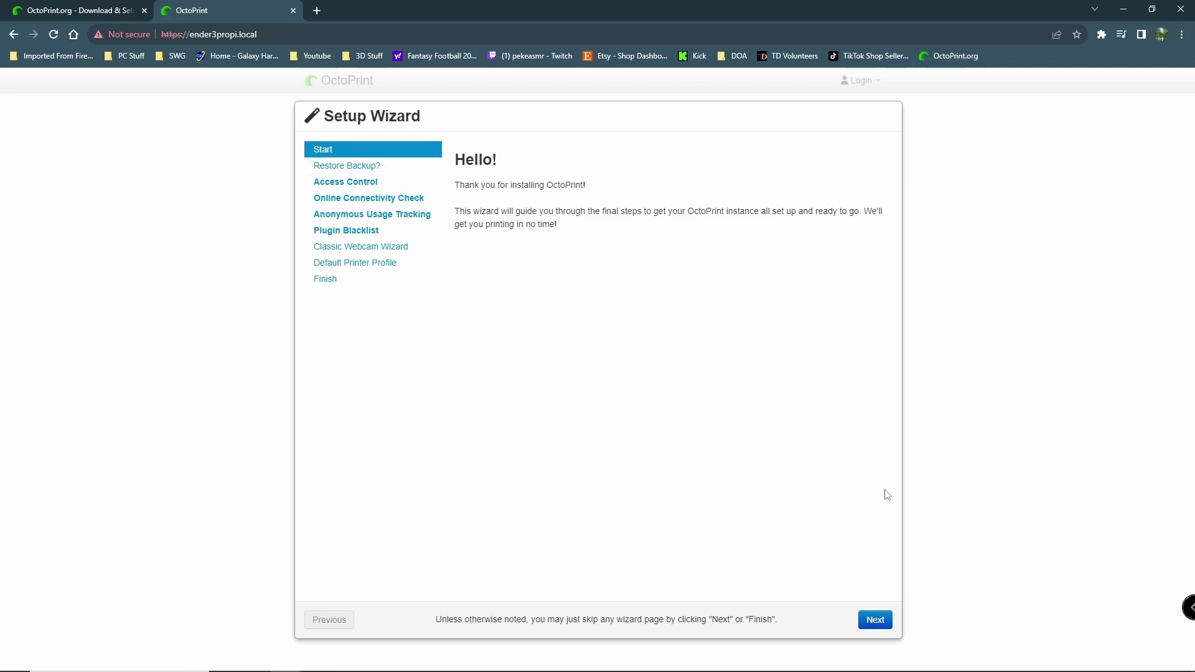
- Skip the welcome and backup-restore steps and create the OctoPrint administrator account
{"action": "left_click", "coordinate": [874, 621]}
{"action": "left_click", "coordinate": [874, 622]}
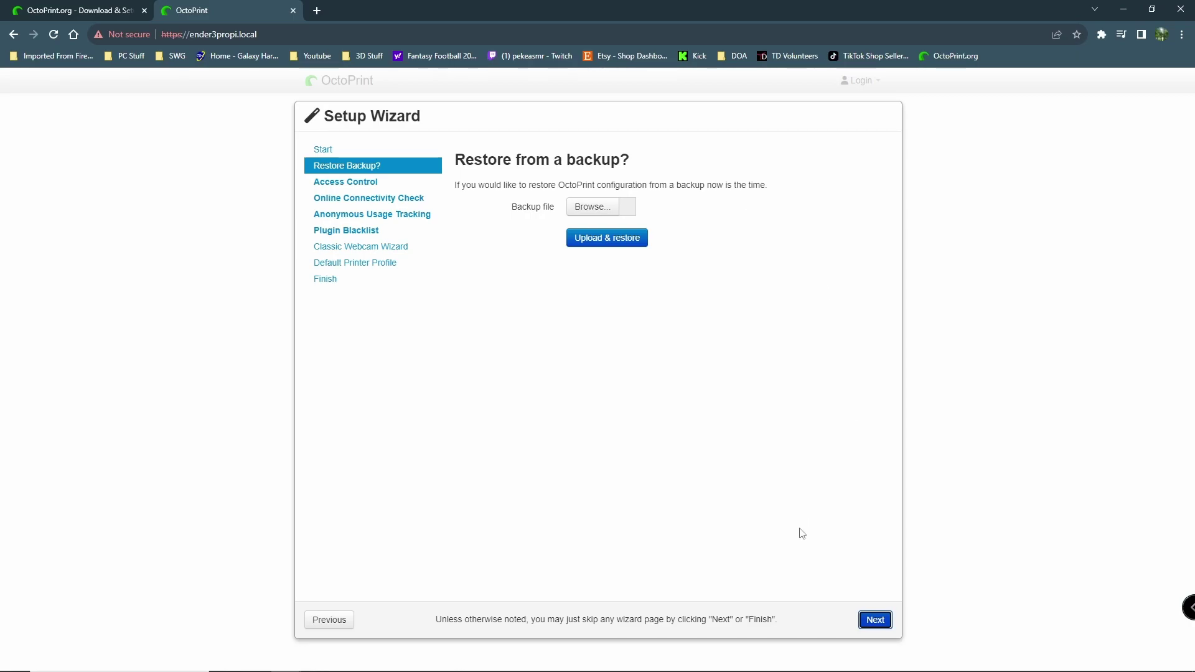
{"action": "left_click", "coordinate": [874, 620]}
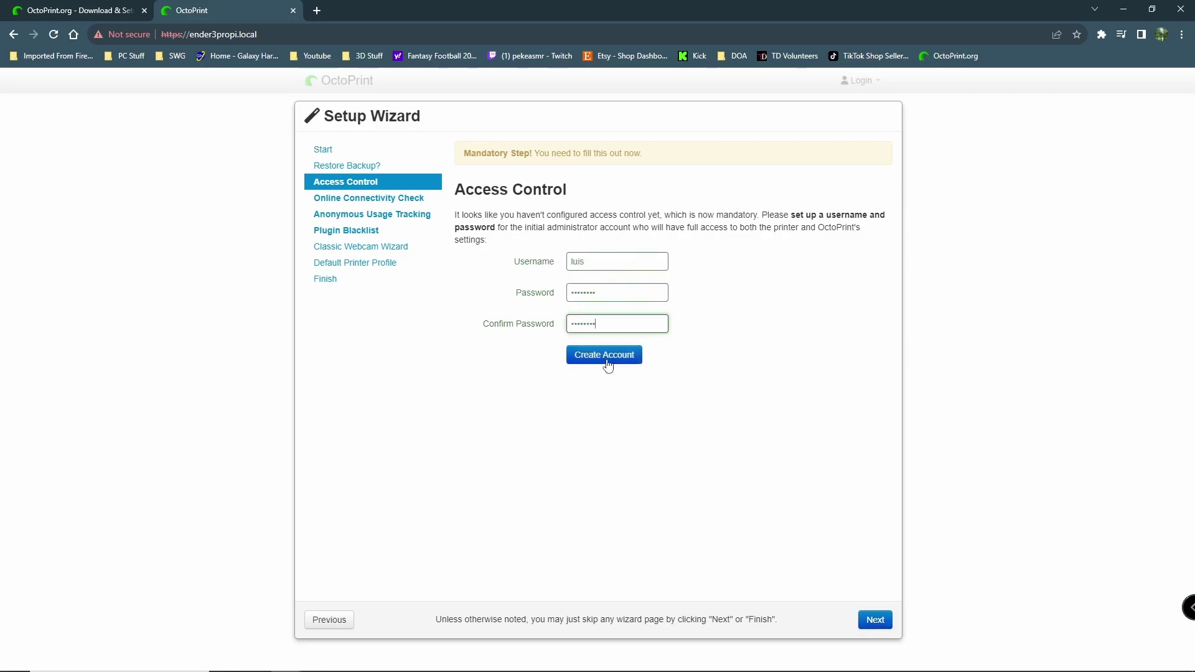
{"action": "left_click", "coordinate": [612, 357]}
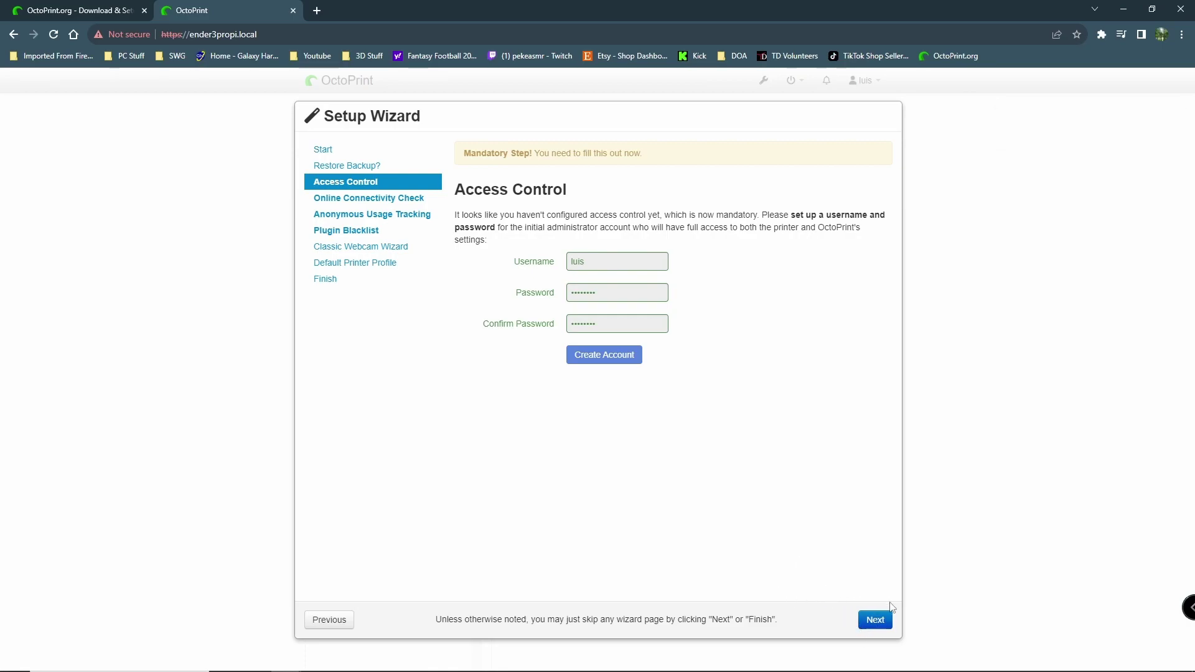
{"action": "left_click", "coordinate": [875, 620]}
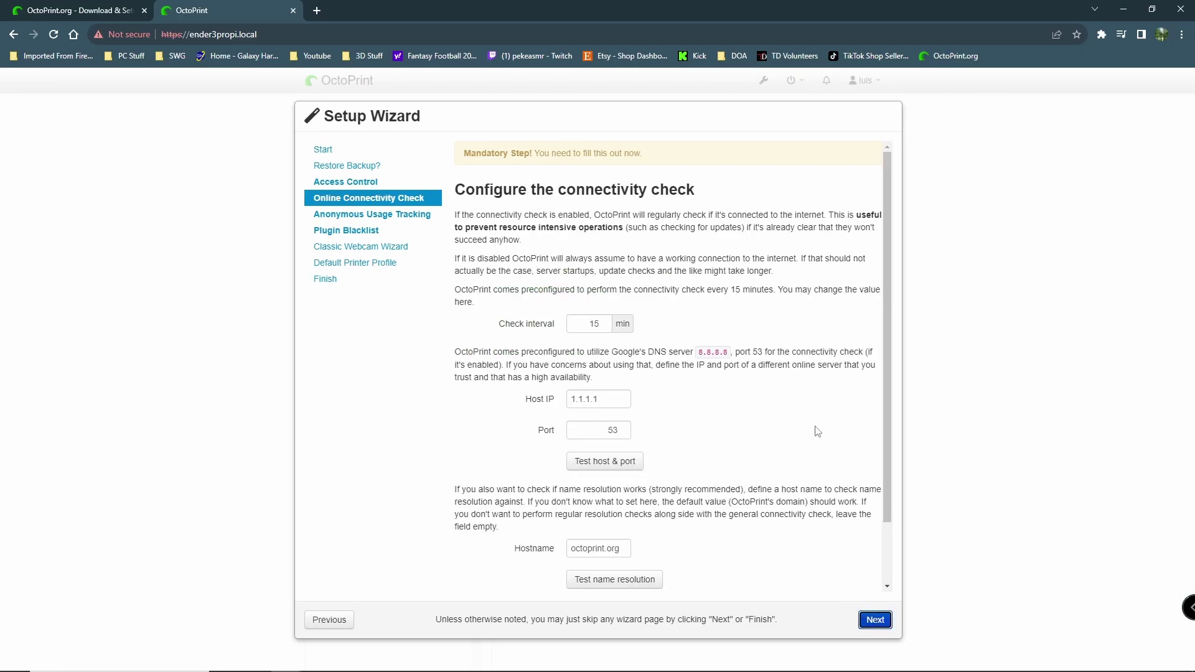
- Enable the online connectivity check with its 15-minute interval
{"action": "scroll", "coordinate": [841, 294], "scroll_direction": "down", "scroll_amount": 1}
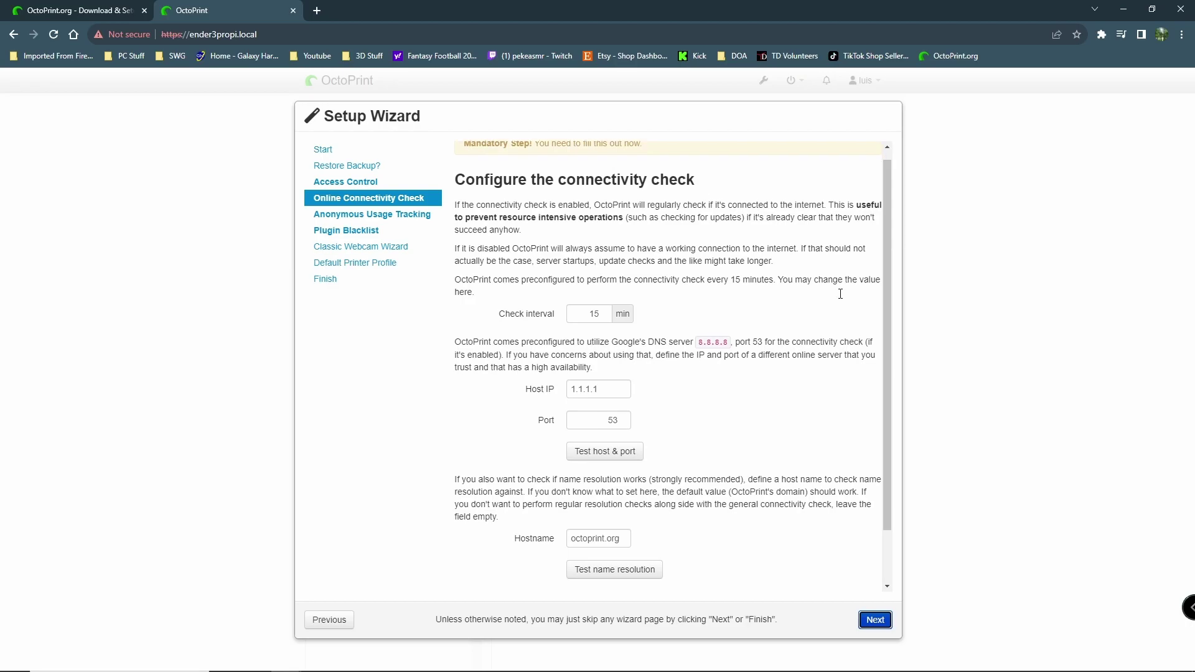
{"action": "scroll", "coordinate": [840, 293], "scroll_direction": "down", "scroll_amount": 1}
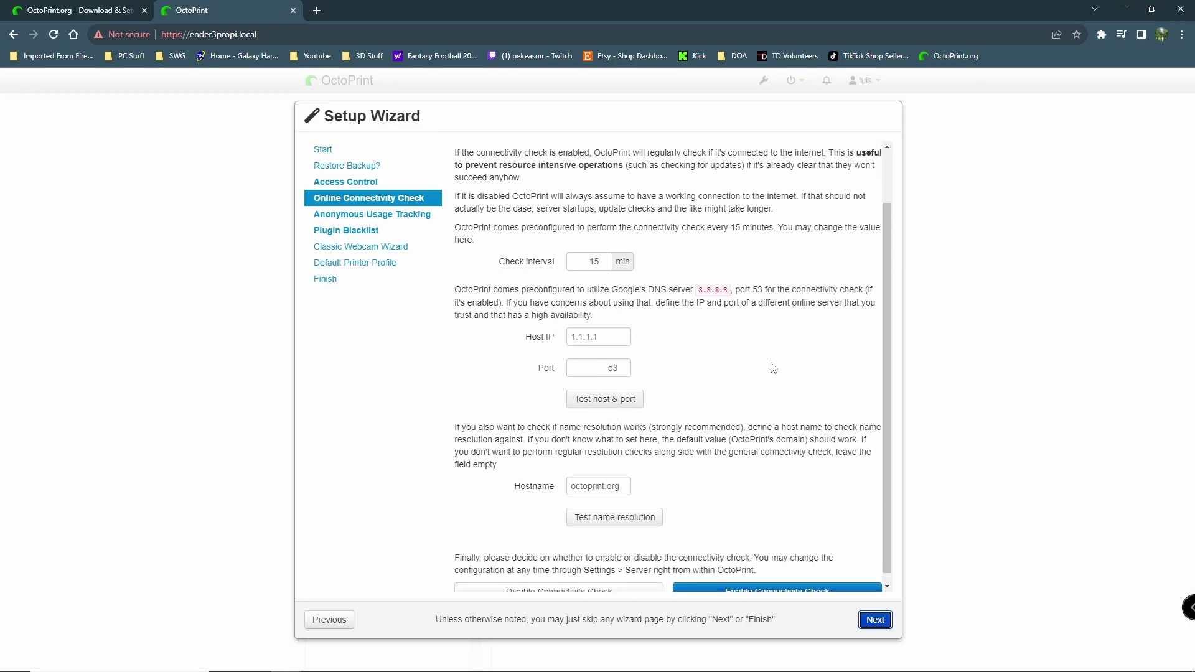
{"action": "scroll", "coordinate": [772, 373], "scroll_direction": "down", "scroll_amount": 1}
{"action": "left_click", "coordinate": [791, 585]}
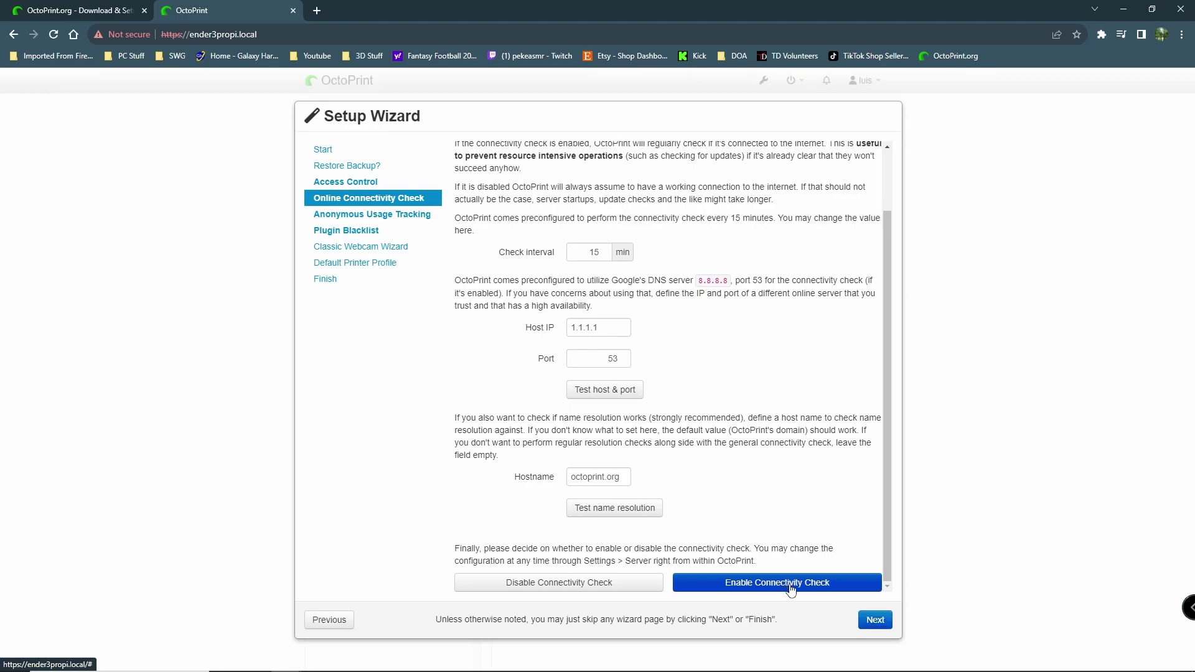
{"action": "left_click", "coordinate": [875, 621]}
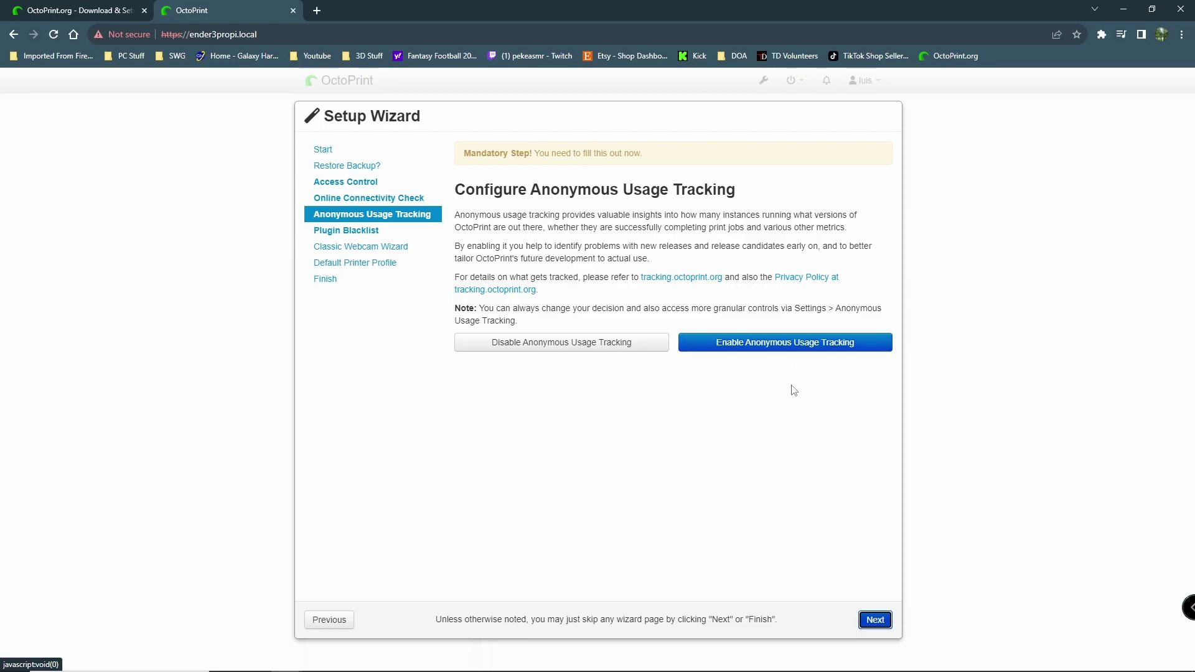
- Turn on anonymous usage tracking and enable plugin blacklist processing
{"action": "left_click", "coordinate": [792, 346]}
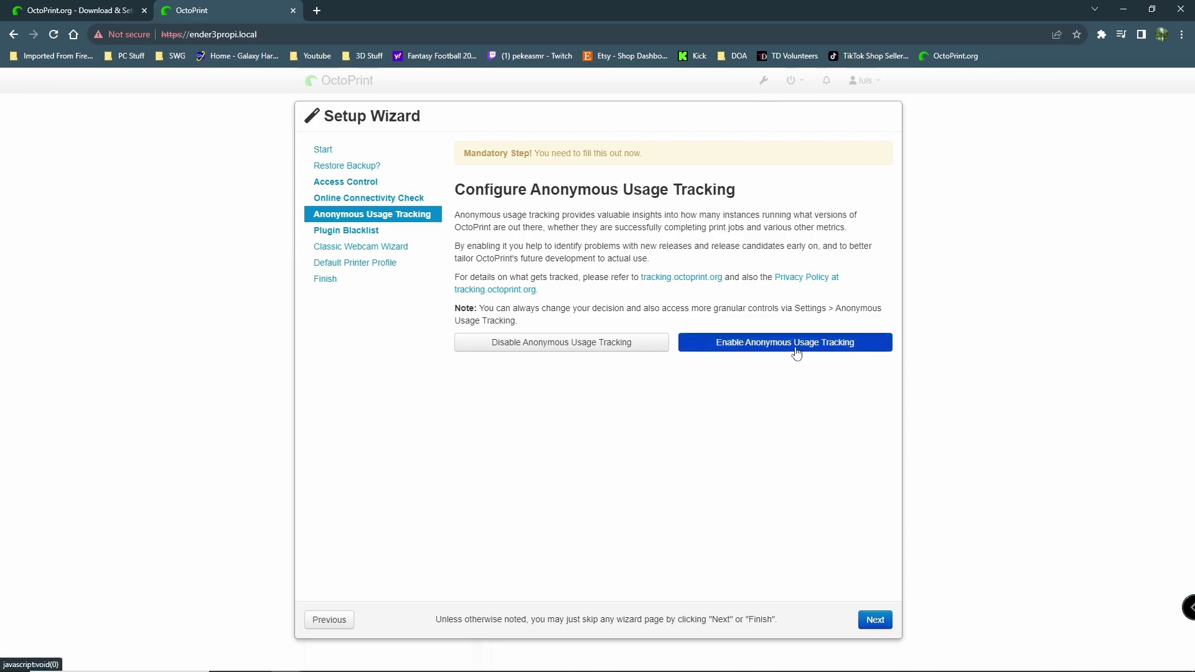
{"action": "left_click", "coordinate": [873, 624]}
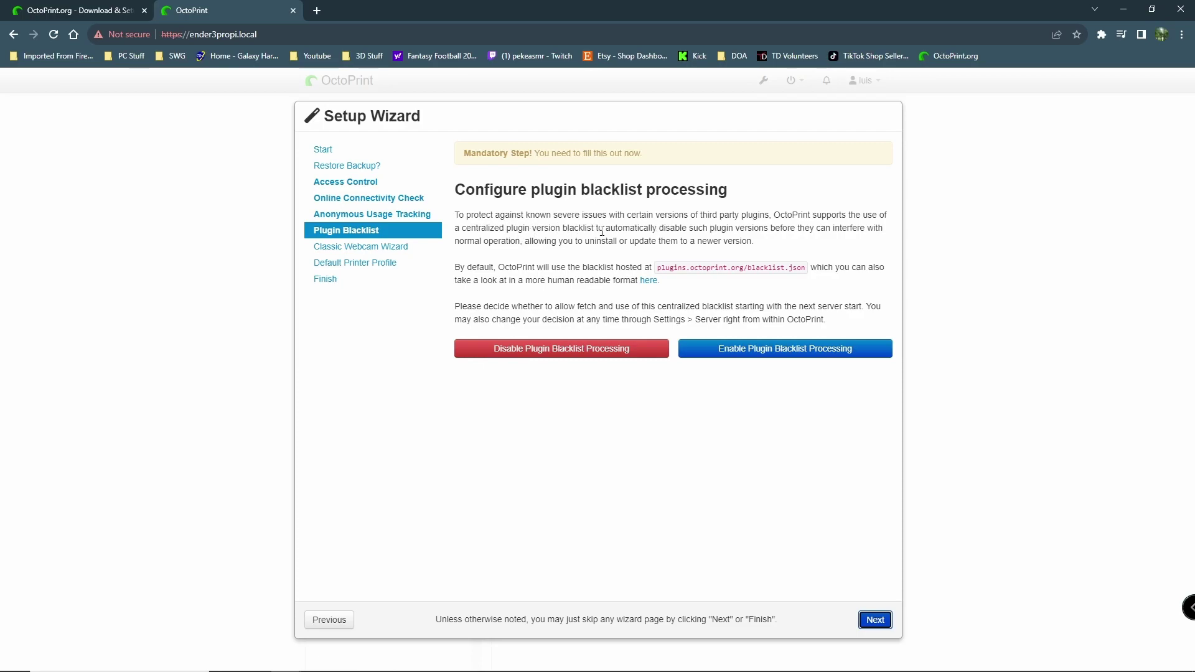
{"action": "left_click", "coordinate": [743, 350]}
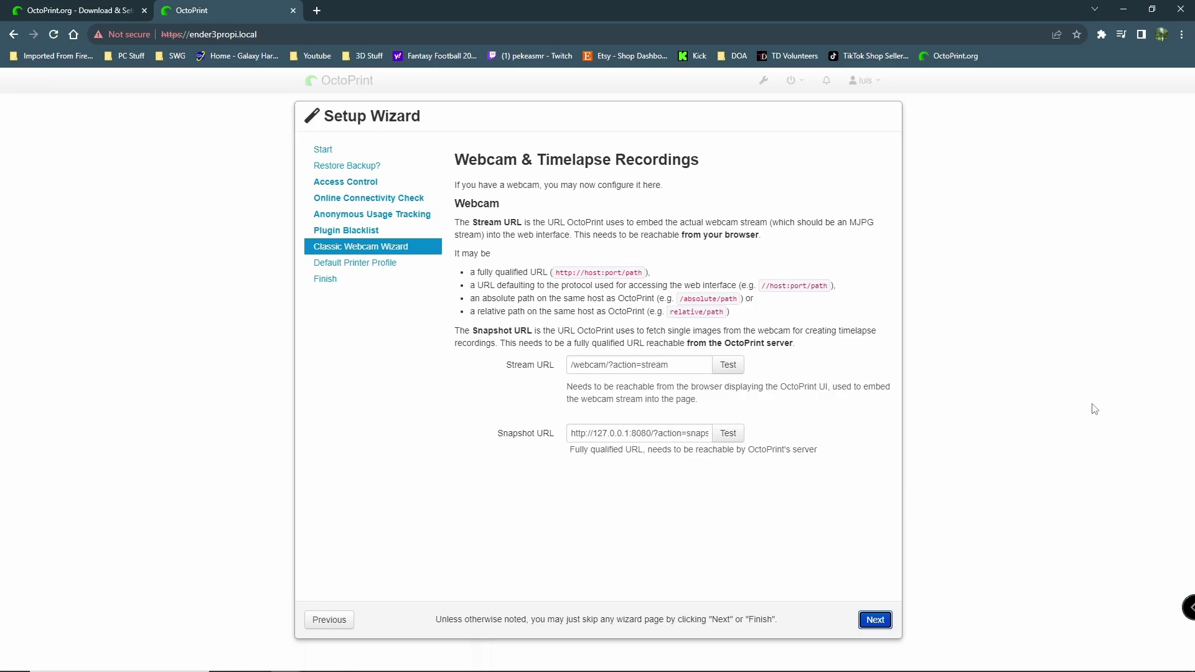
- Test the /webcam/?action=stream and snapshot URLs, then continue to the Default printer profile
{"action": "left_click", "coordinate": [728, 367]}
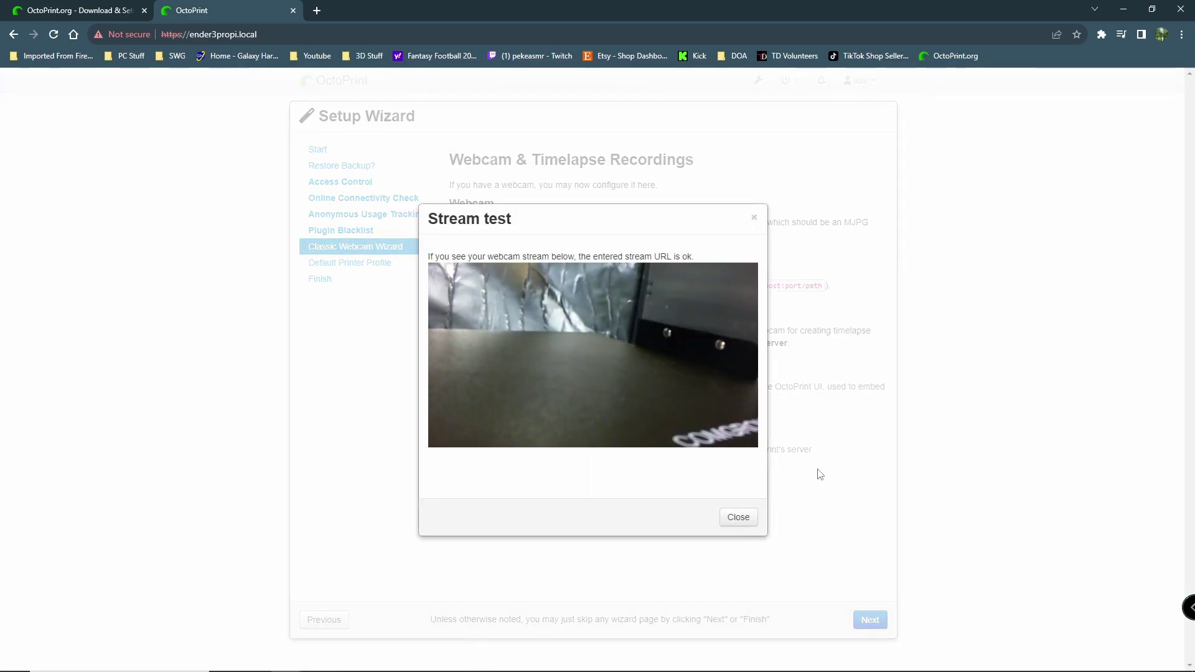
{"action": "left_click", "coordinate": [738, 517]}
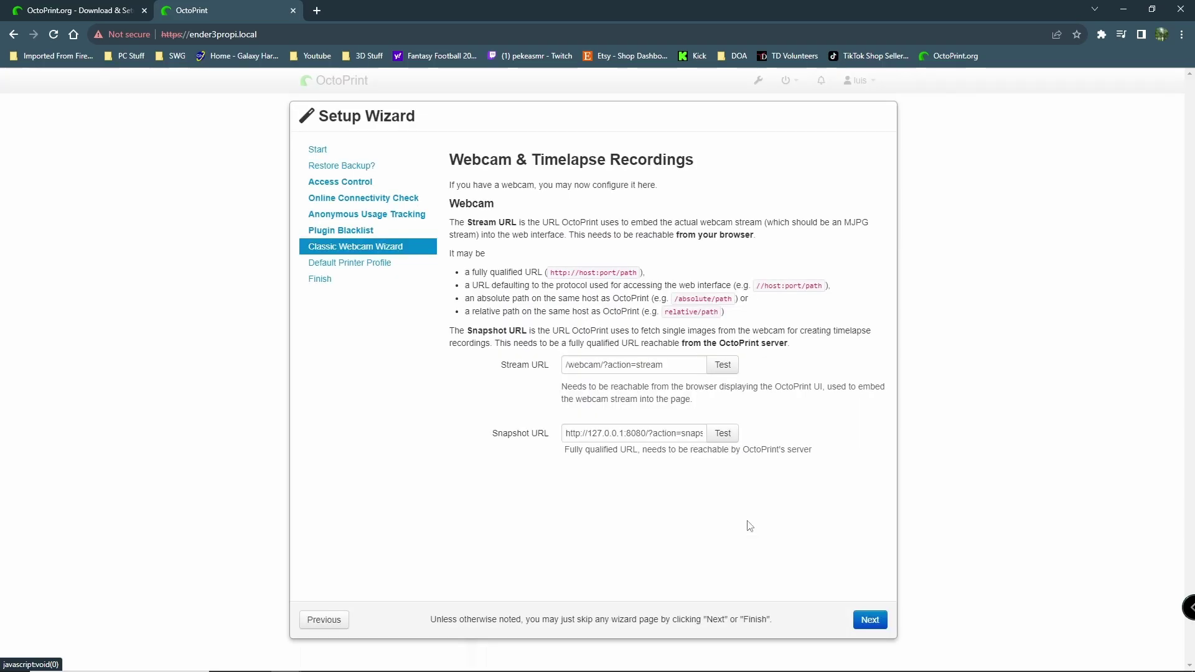
{"action": "left_click", "coordinate": [723, 432]}
{"action": "left_click", "coordinate": [739, 582]}
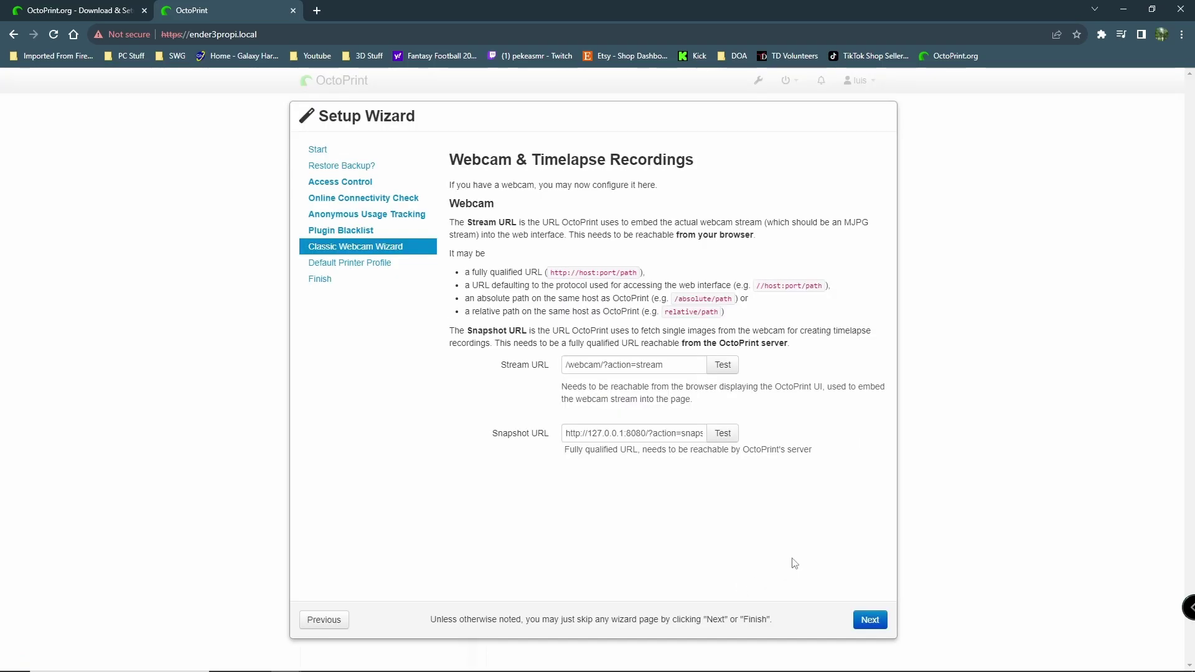
{"action": "left_click", "coordinate": [871, 620]}
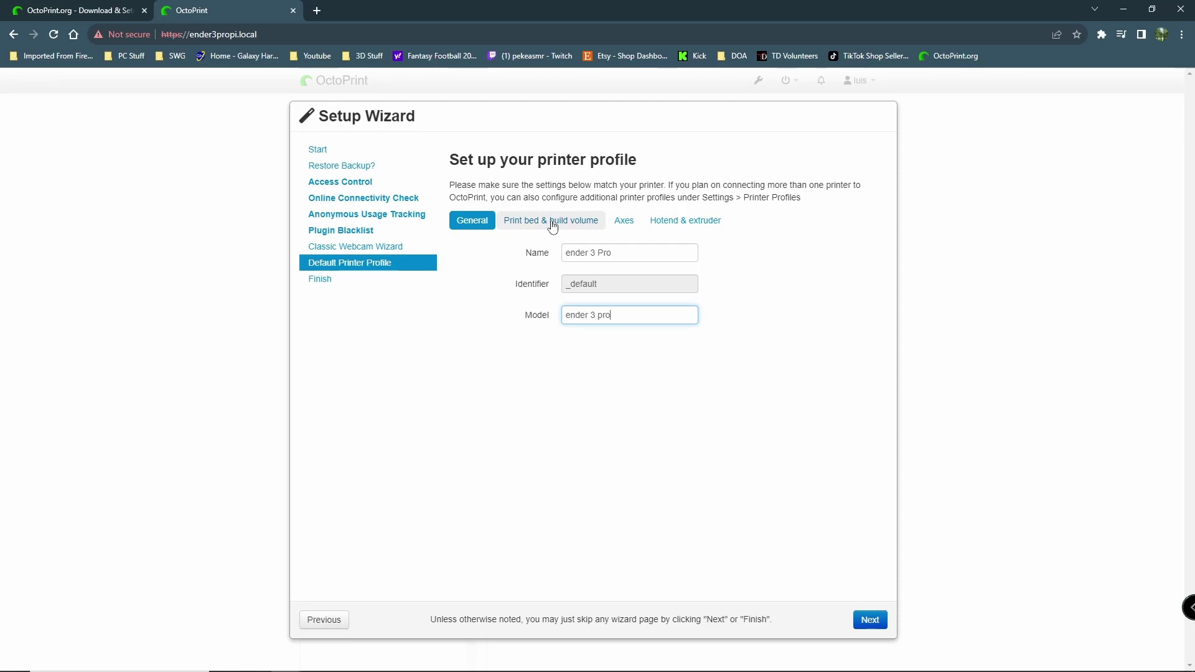
- Set the print bed build depth to 220 mm and build height to 250 mm
{"action": "left_click", "coordinate": [552, 226]}
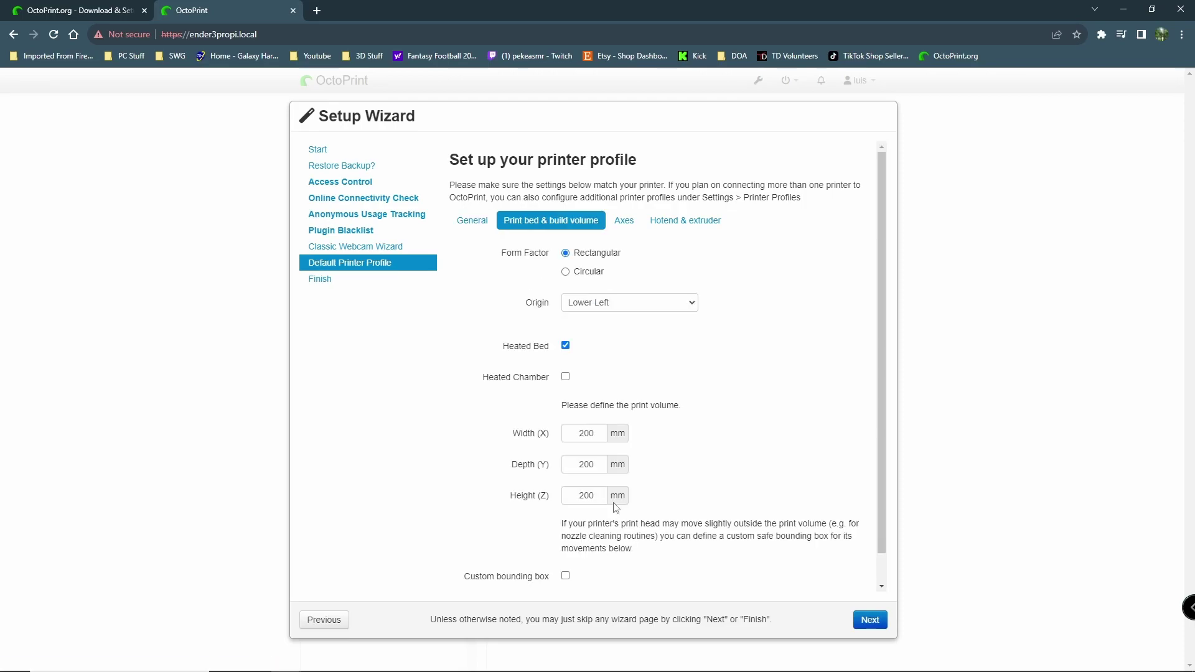
{"action": "left_click", "coordinate": [591, 435]}
{"action": "left_click", "coordinate": [594, 465]}
{"action": "type", "text": "2"}
{"action": "key", "text": "Tab"}
{"action": "type", "text": "250"}
- Review the Axes and Hotend settings, then advance to the wizard's final page
{"action": "left_click", "coordinate": [803, 464]}
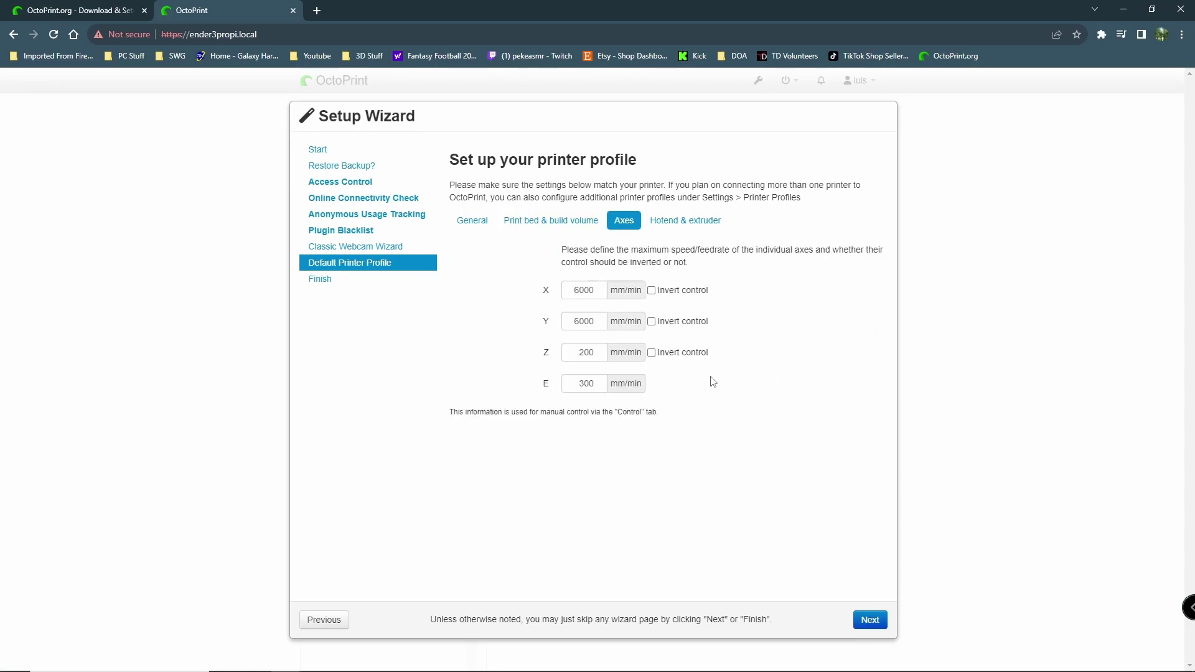
{"action": "left_click", "coordinate": [685, 221]}
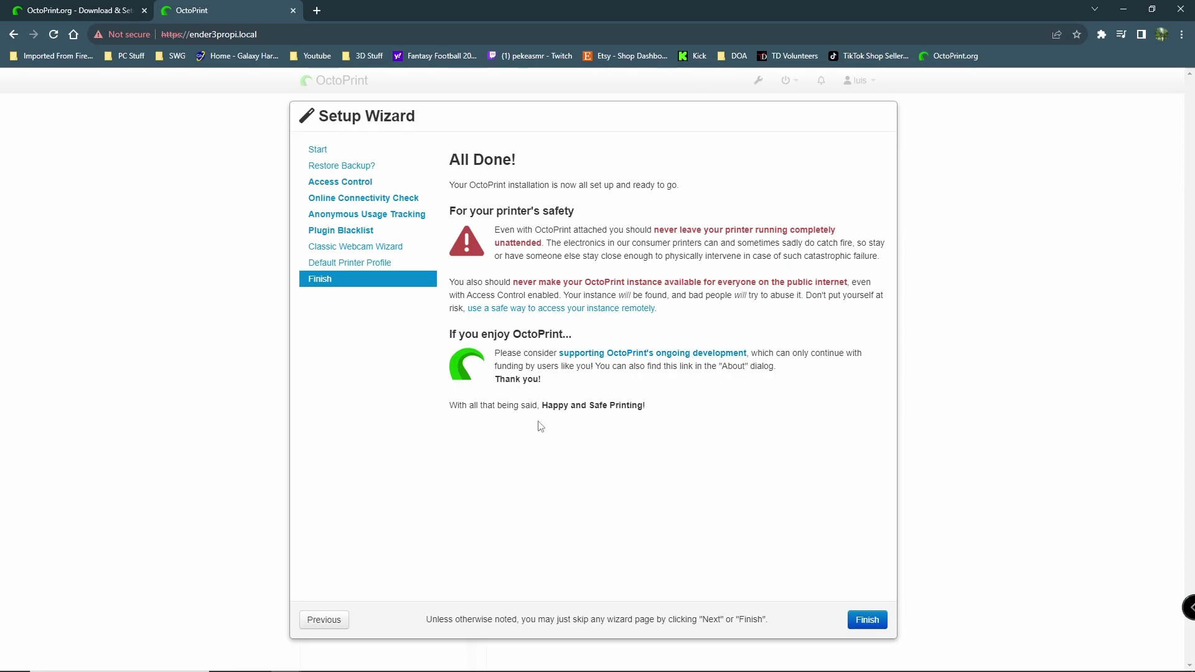
{"action": "left_click", "coordinate": [867, 619]}
- Reload OctoPrint, read the Pi Support Plugin 2023.10.10 release notes, and confirm its update
{"action": "left_click", "coordinate": [396, 266]}
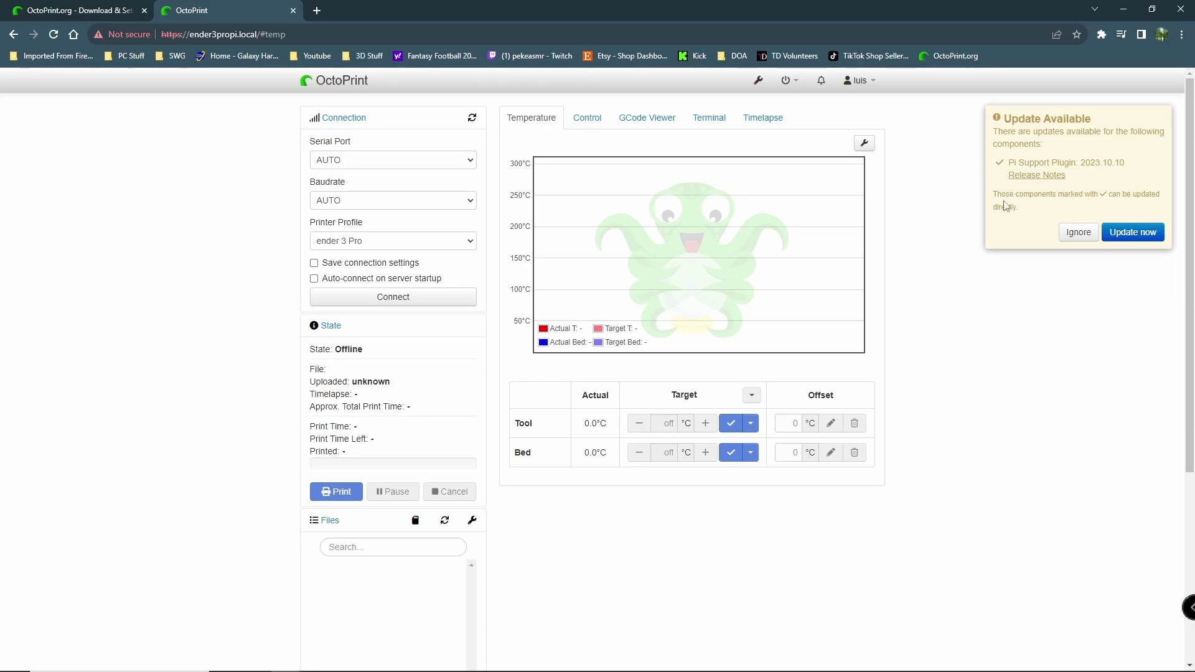
{"action": "left_click", "coordinate": [1133, 232]}
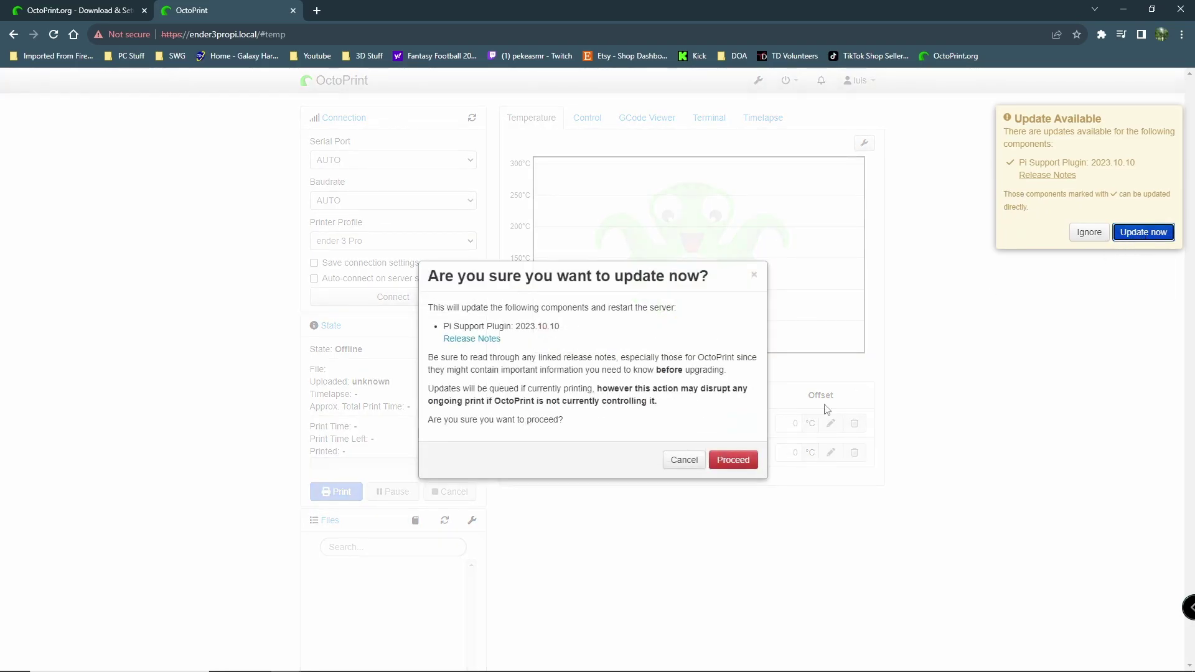
{"action": "left_click", "coordinate": [483, 340]}
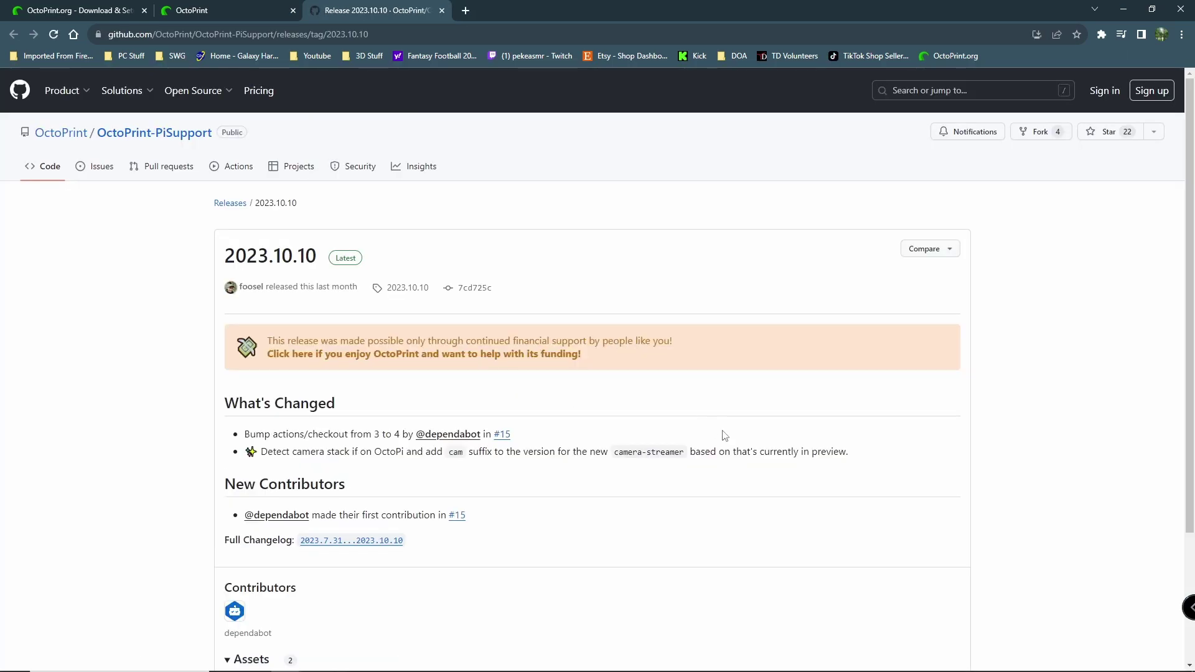
{"action": "scroll", "coordinate": [726, 434], "scroll_direction": "down", "scroll_amount": 2}
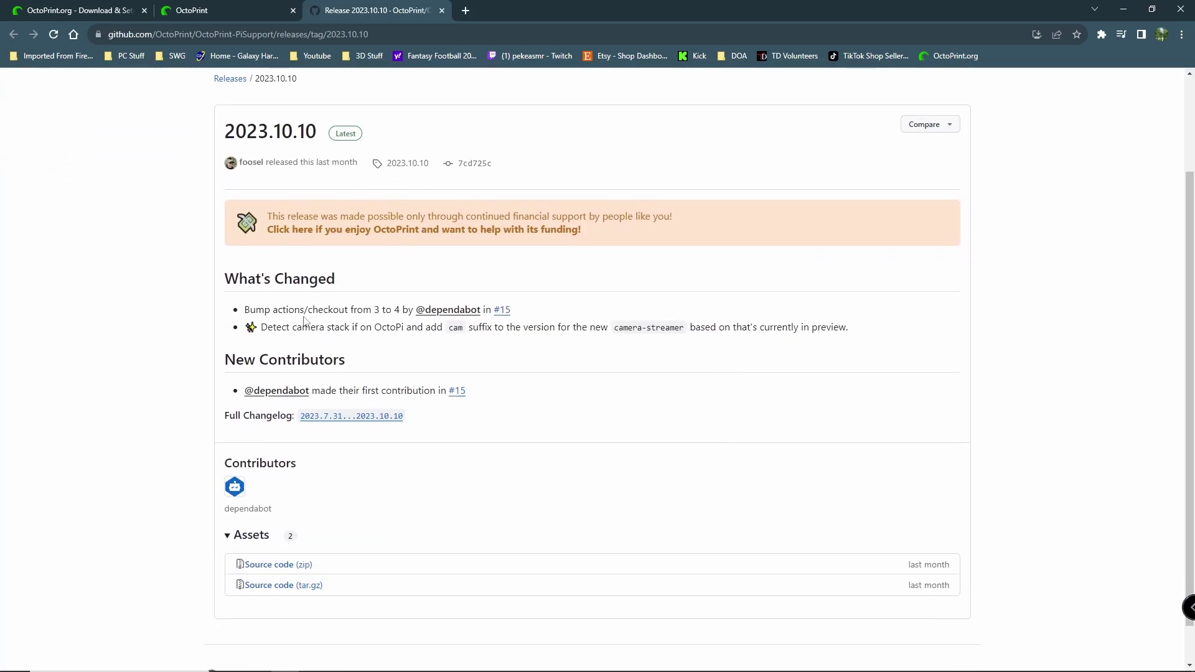
{"action": "scroll", "coordinate": [448, 350], "scroll_direction": "down", "scroll_amount": 2}
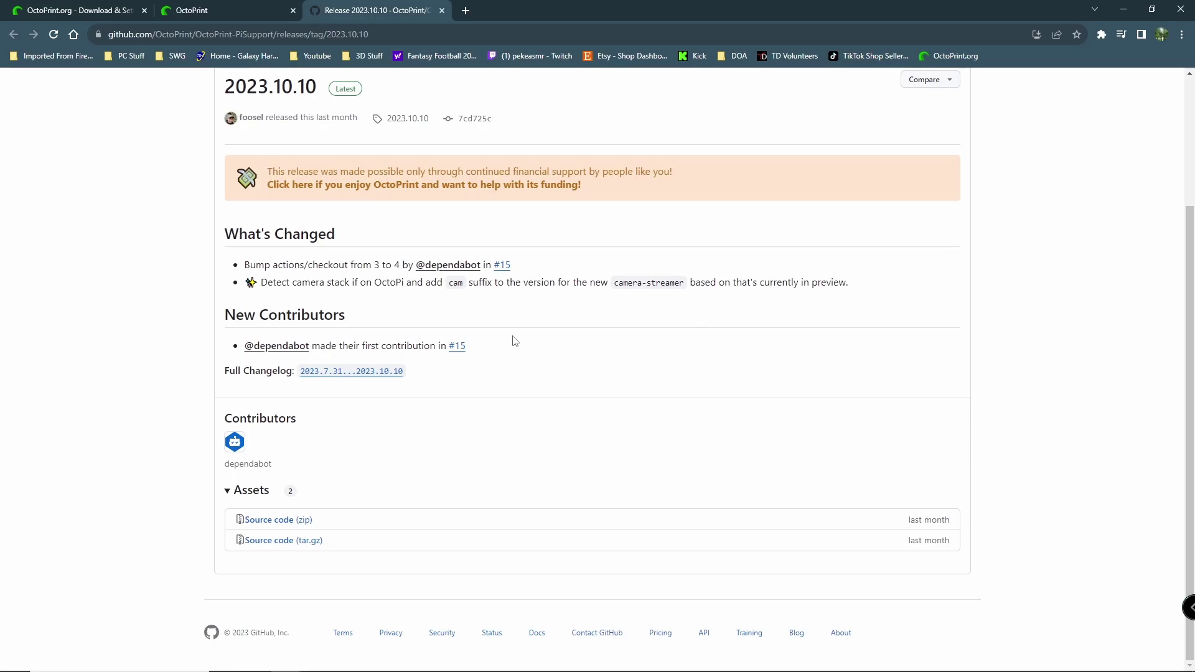
{"action": "scroll", "coordinate": [513, 333], "scroll_direction": "up", "scroll_amount": 4}
{"action": "left_click", "coordinate": [442, 11]}
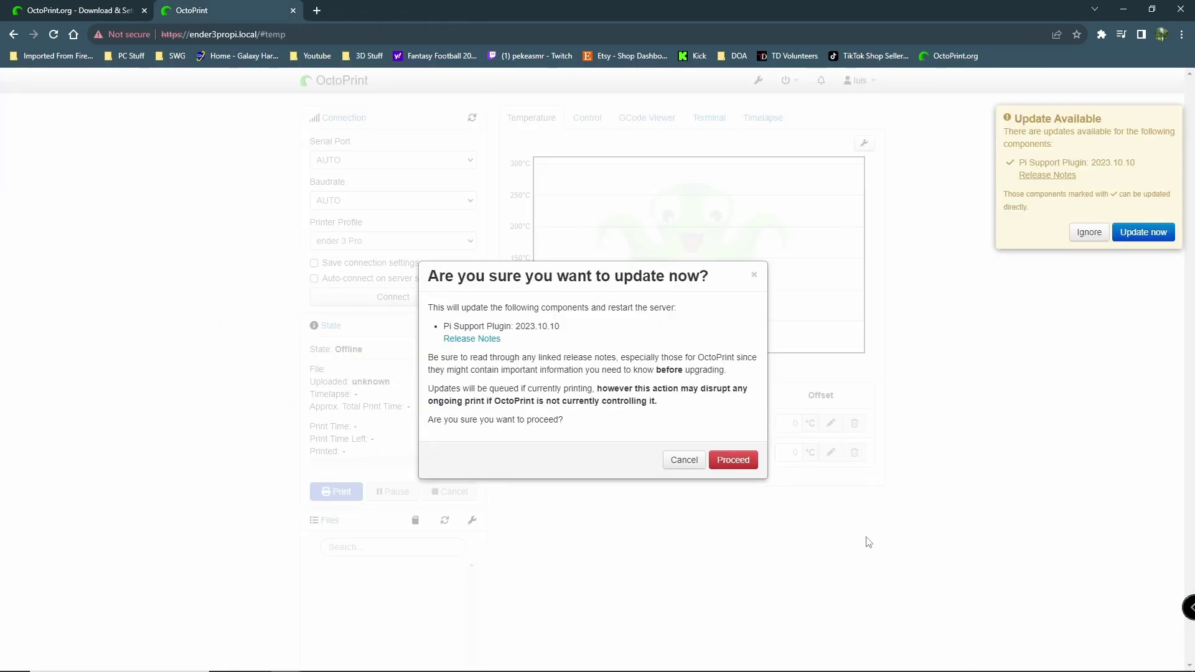
{"action": "left_click", "coordinate": [730, 459]}
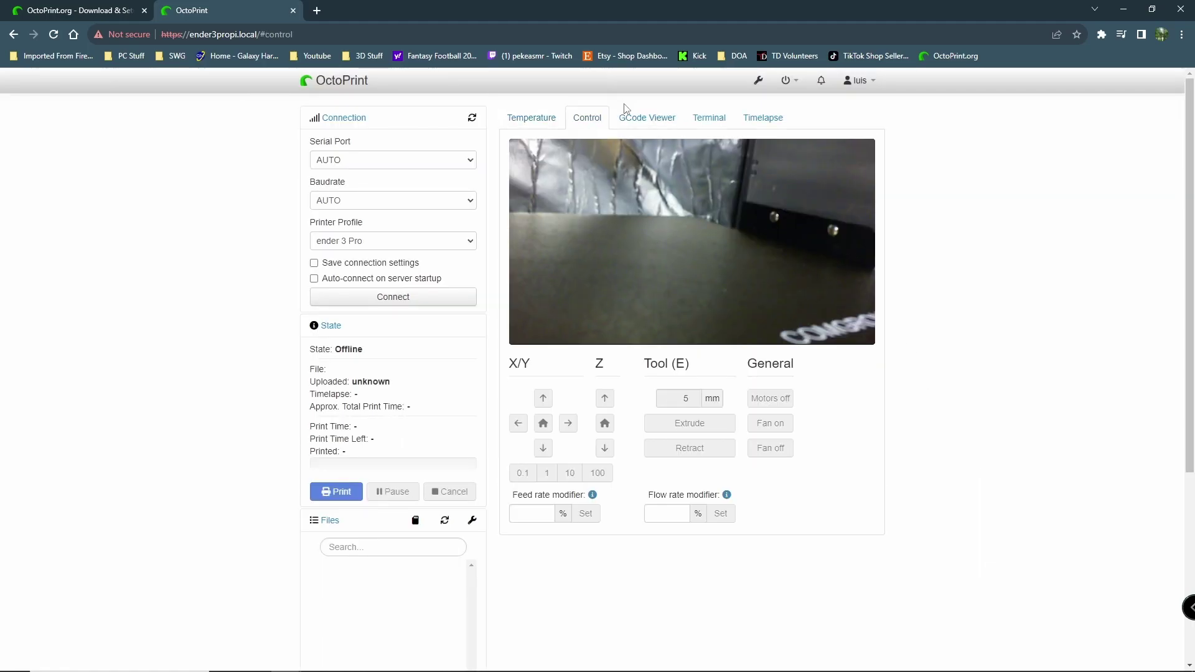
- Set the timelapse mode to On Z Change, then refresh the page
{"action": "left_click", "coordinate": [763, 118]}
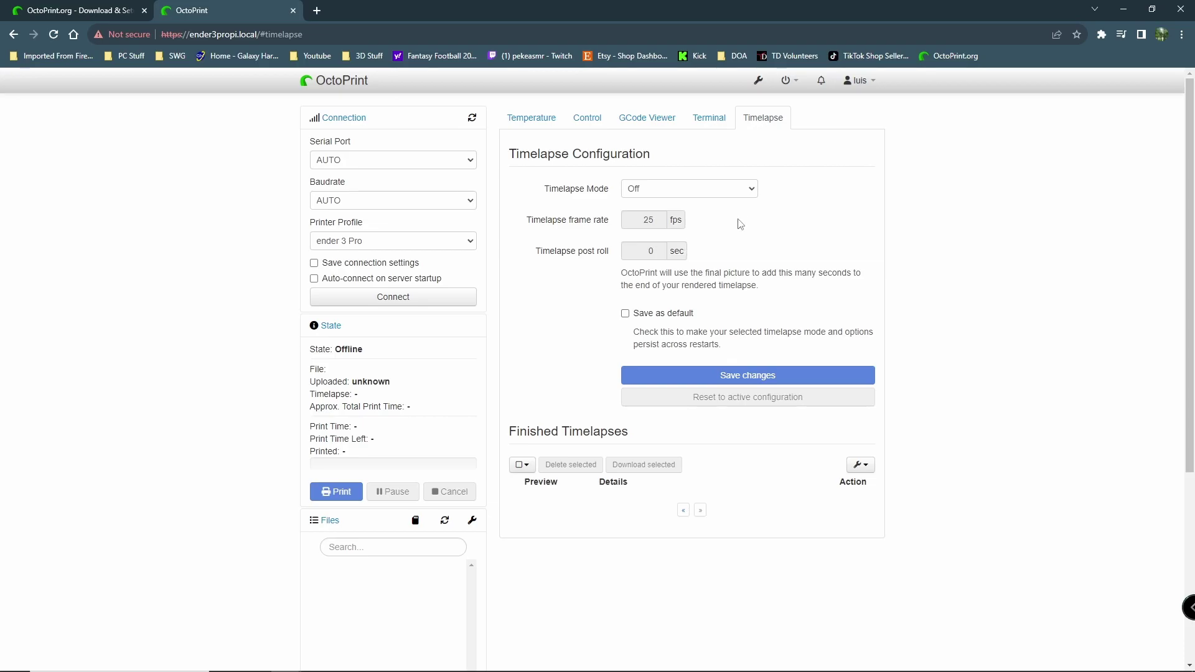
{"action": "left_click", "coordinate": [698, 189]}
{"action": "left_click", "coordinate": [686, 227]}
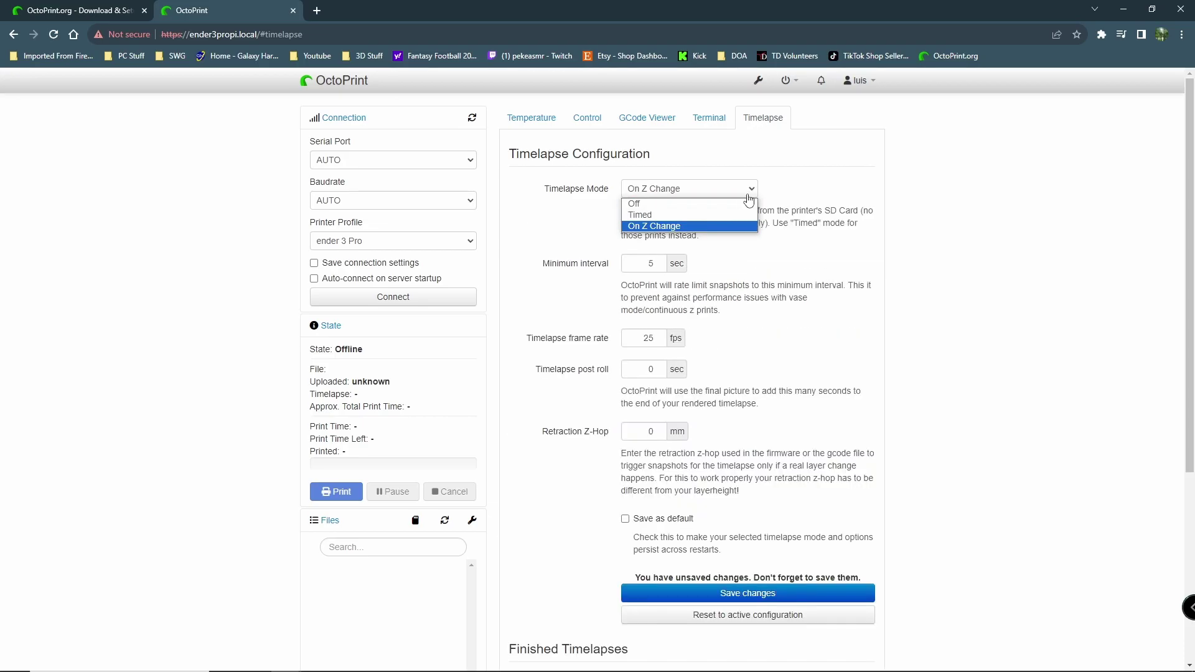
{"action": "left_click", "coordinate": [666, 225]}
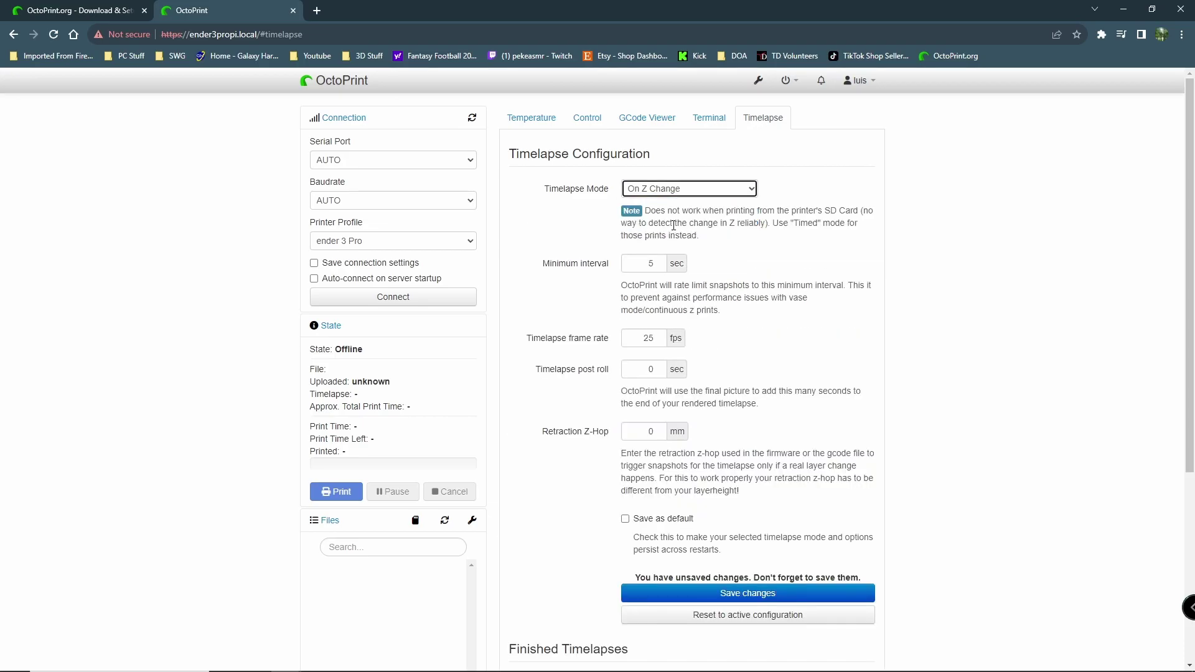
{"action": "left_click", "coordinate": [749, 190]}
{"action": "key", "text": "F5"}
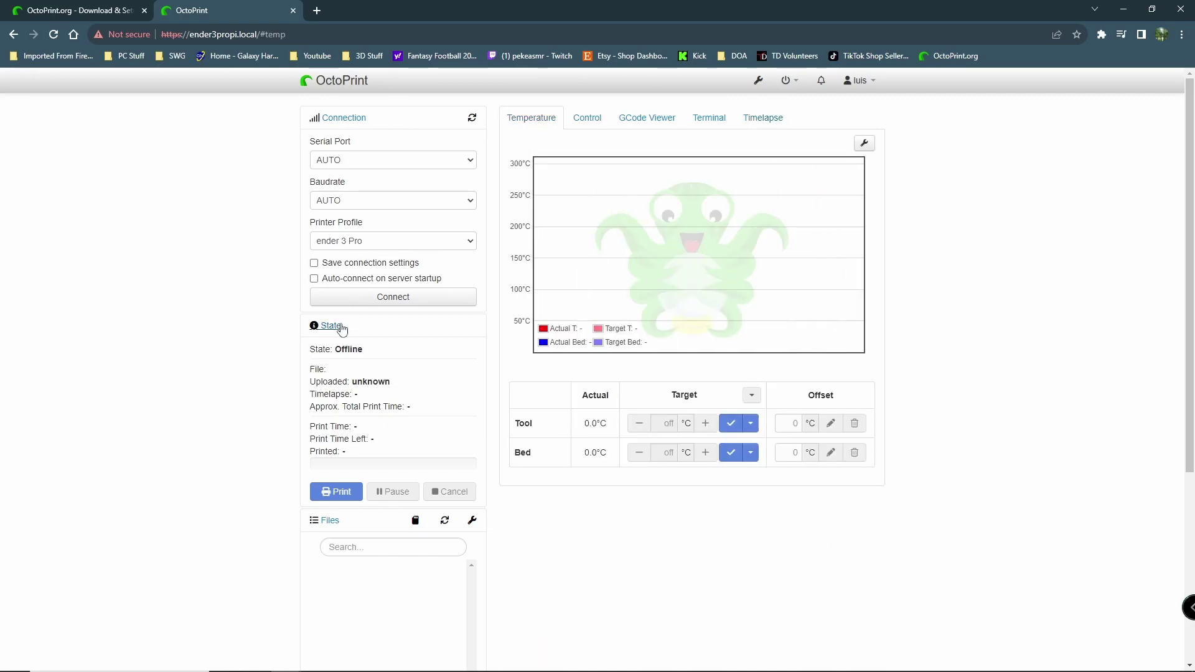
- Look through the Control, GCode Viewer, Terminal and Timelapse tabs, ending on Temperature
{"action": "left_click", "coordinate": [588, 121]}
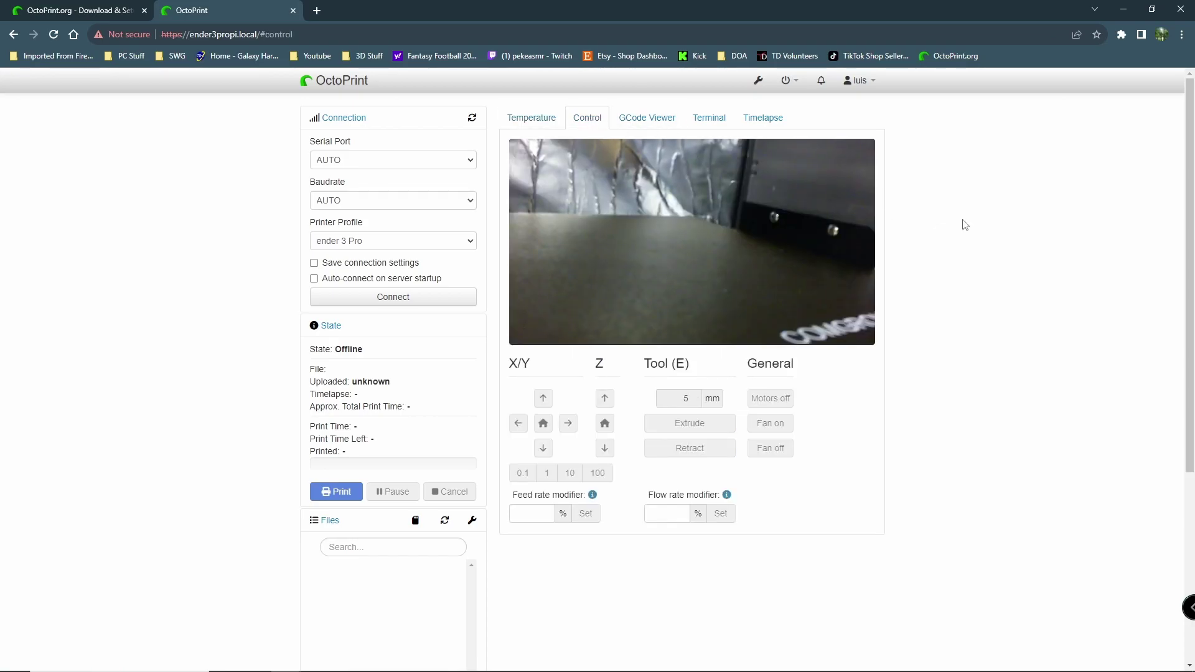
{"action": "left_click", "coordinate": [650, 119]}
{"action": "left_click", "coordinate": [716, 118]}
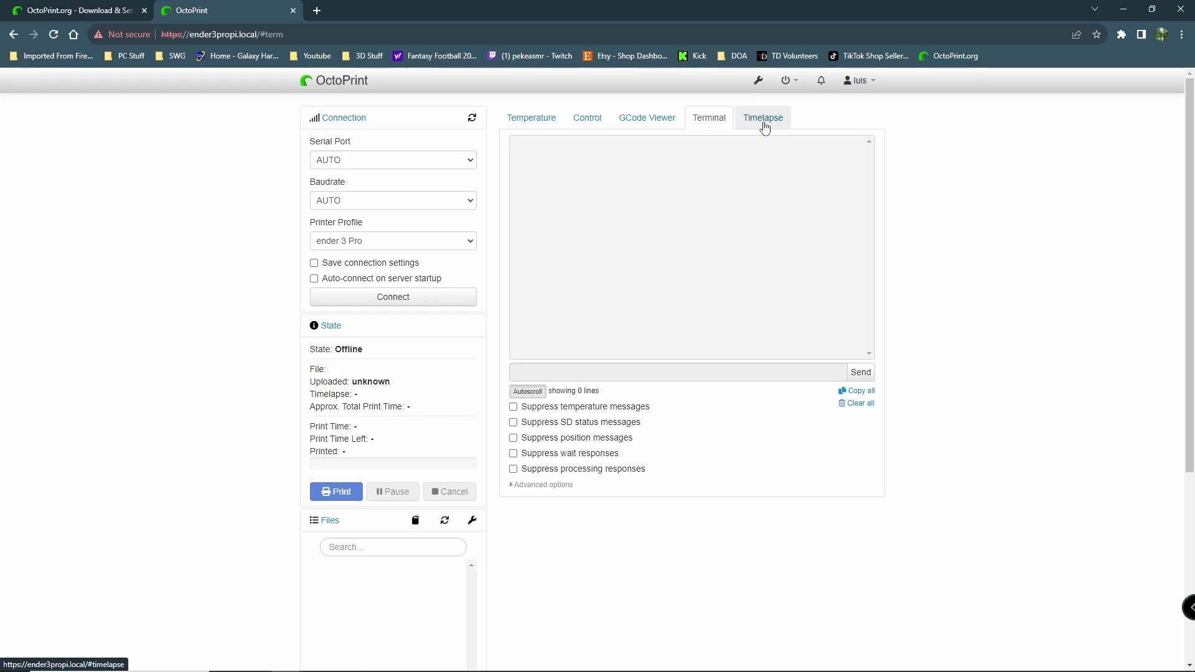
{"action": "left_click", "coordinate": [764, 124]}
{"action": "left_click", "coordinate": [529, 119]}
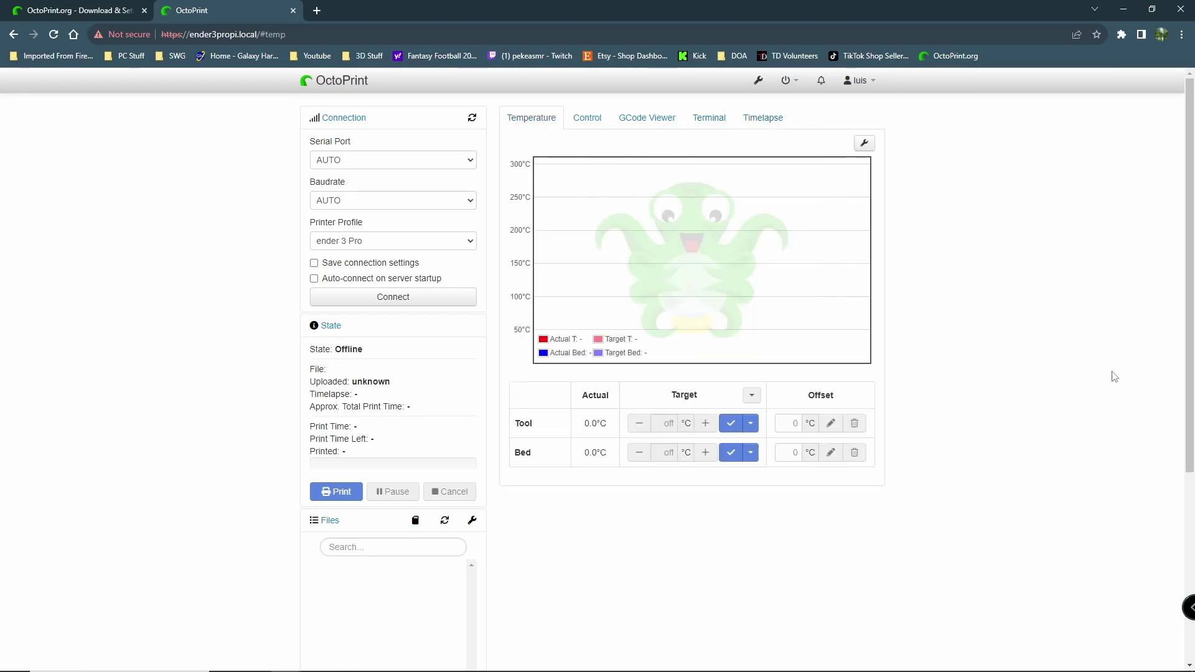